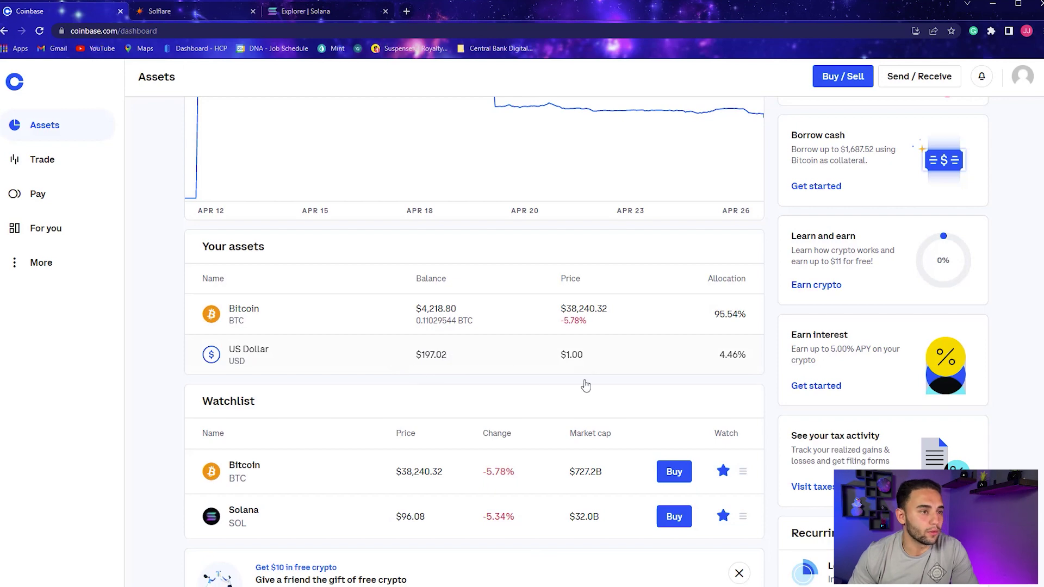
# Step: Start a Coinbase buy of Solana for $195
pyautogui.click(839, 81)
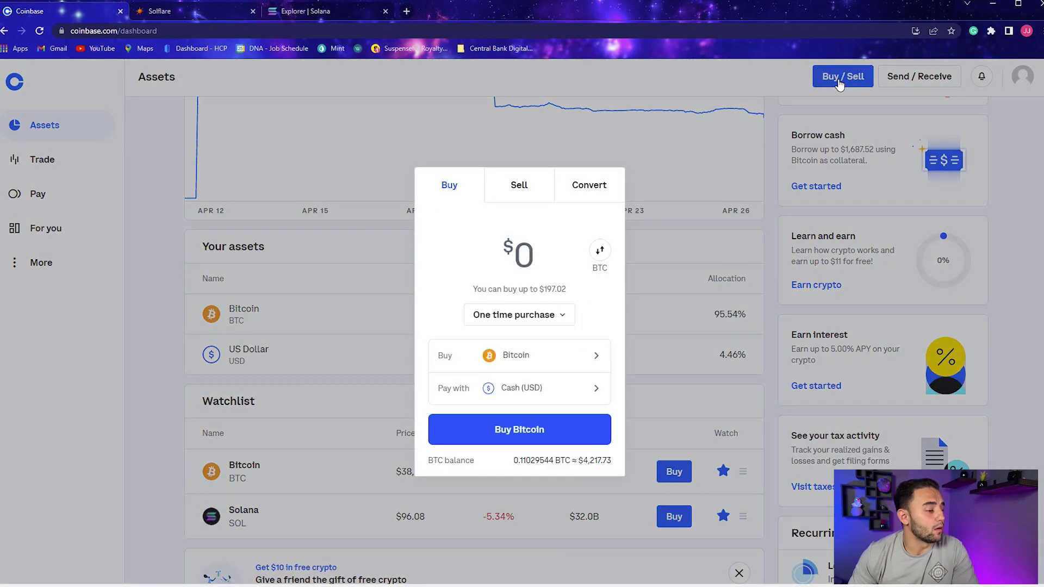
pyautogui.click(538, 354)
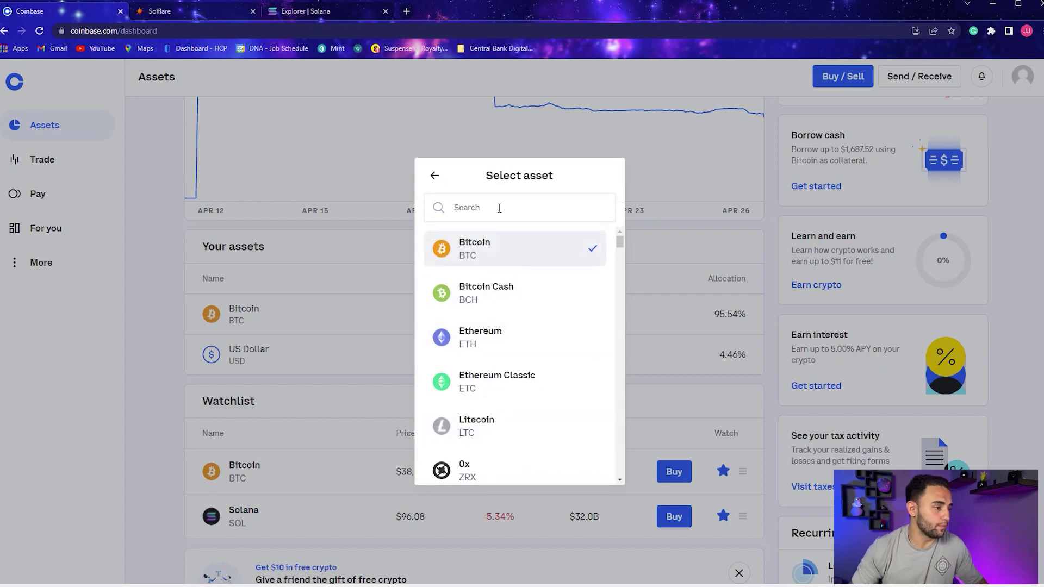
pyautogui.write('solana')
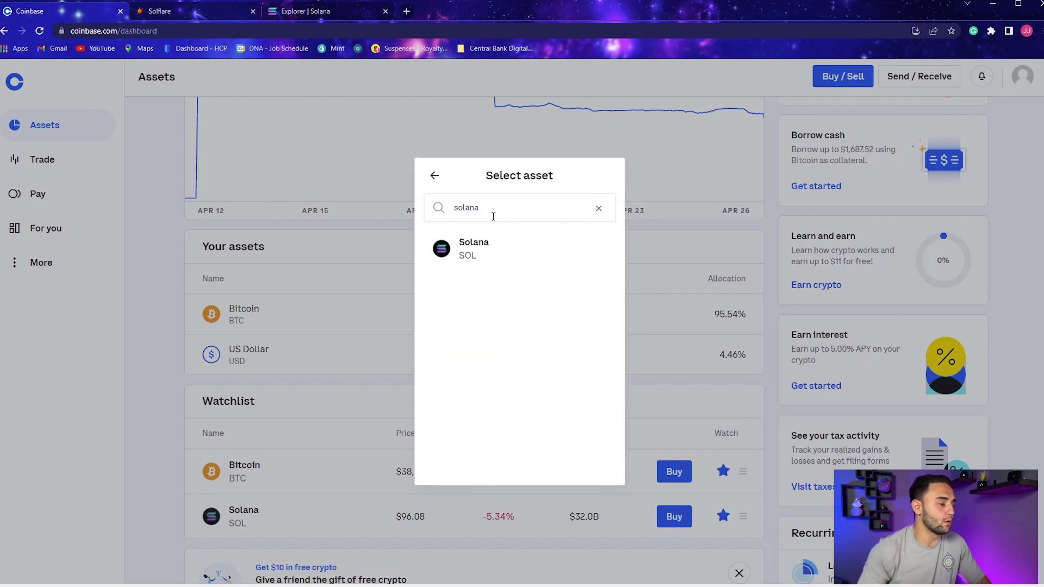
pyautogui.click(496, 258)
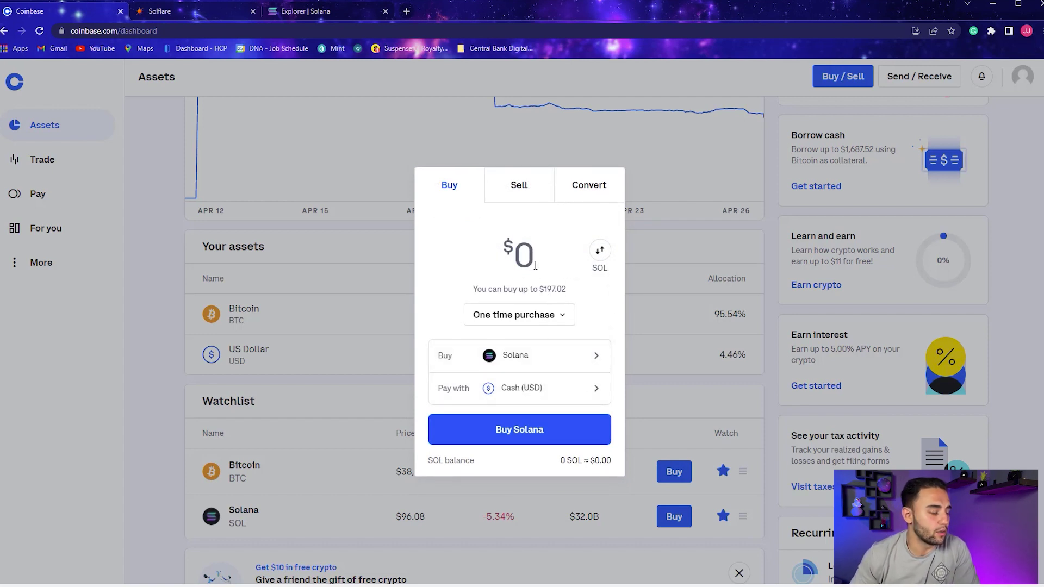
pyautogui.write('190')
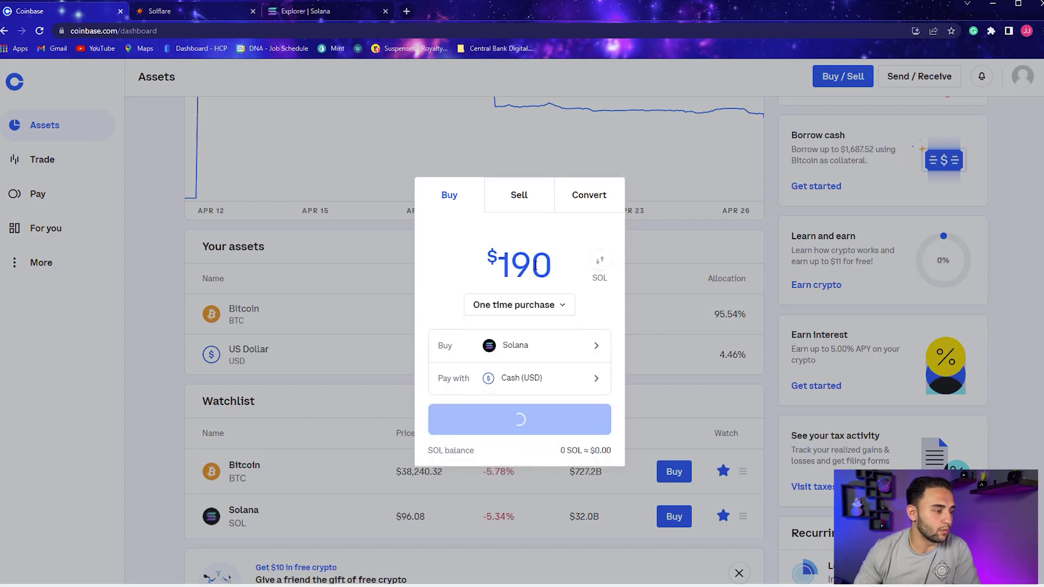
pyautogui.press('BackSpace')
pyautogui.write('5')
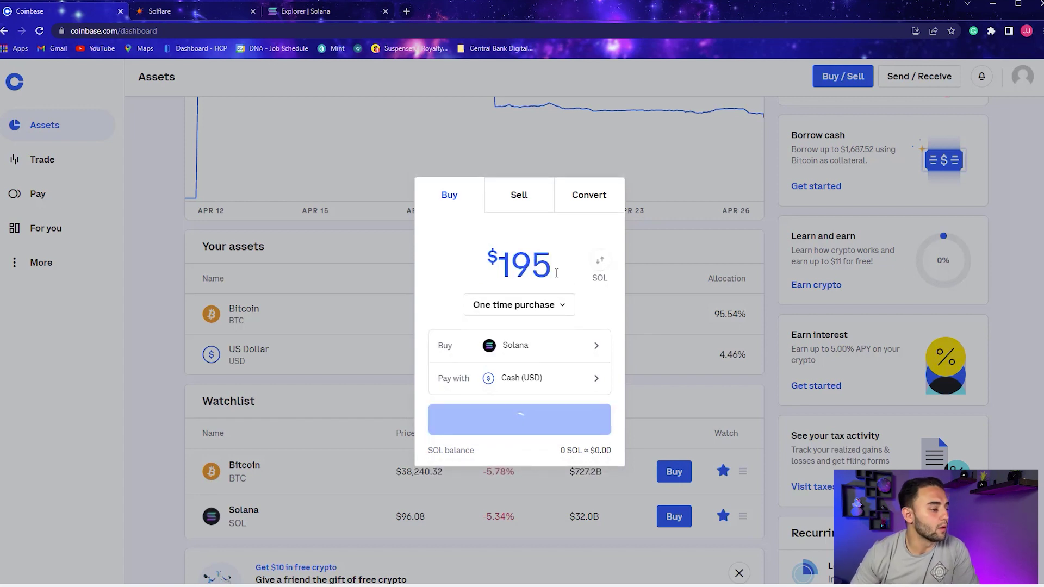
# Step: Place the $195 Solana order for 1.98882863 SOL and review its transaction
pyautogui.click(534, 421)
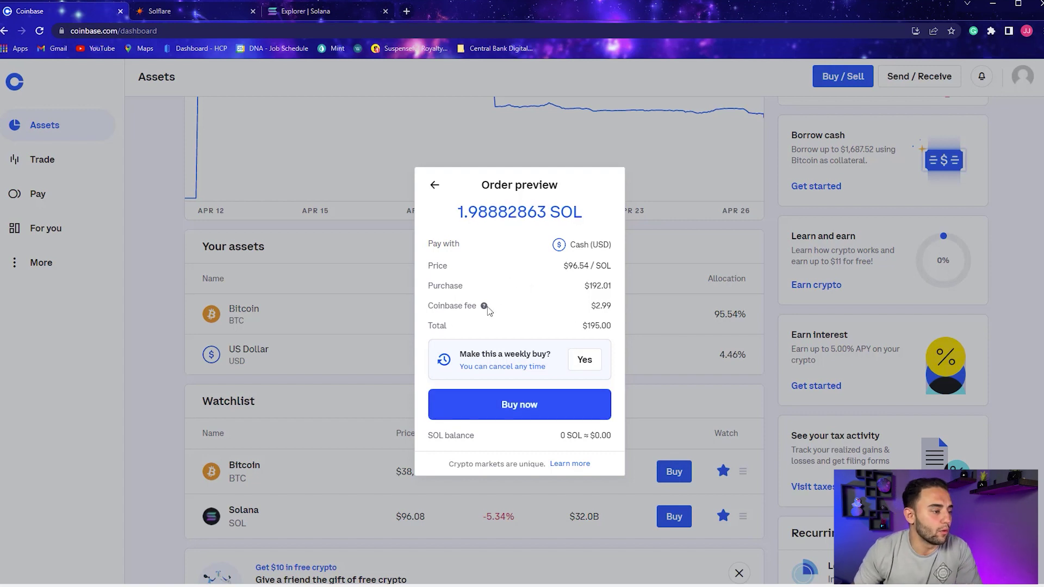
pyautogui.click(526, 405)
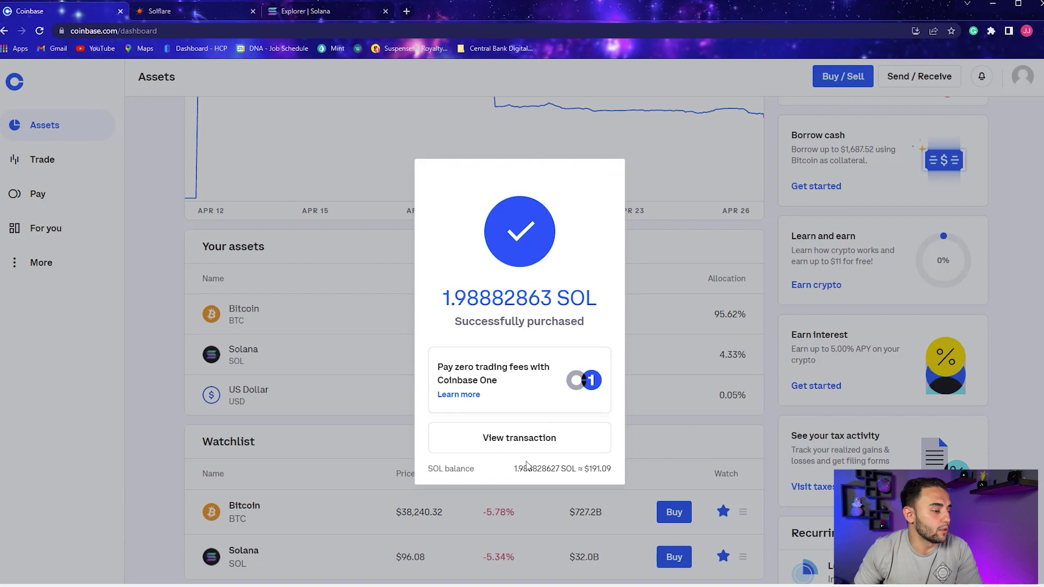
pyautogui.click(531, 442)
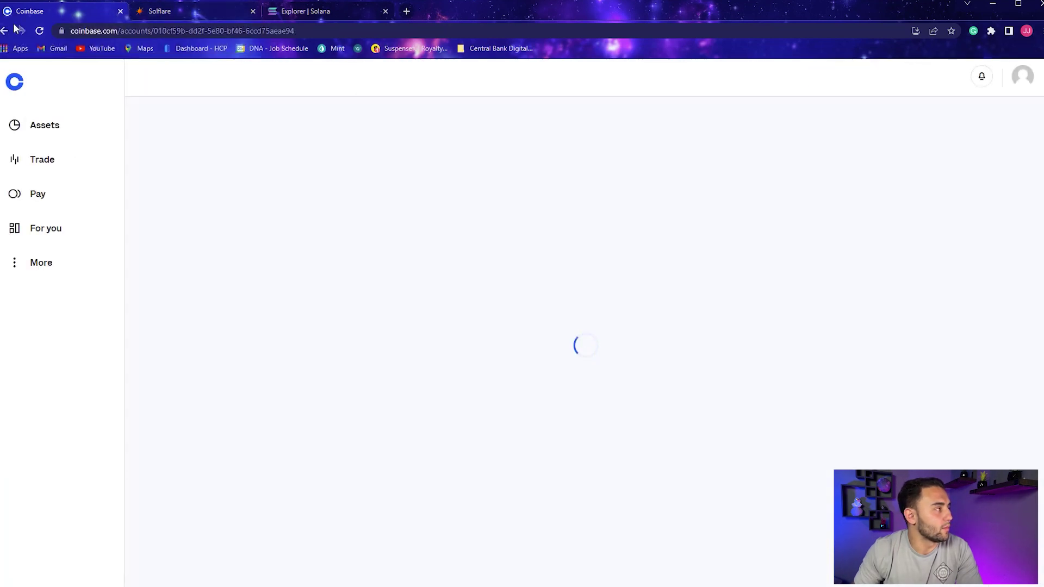
pyautogui.click(55, 130)
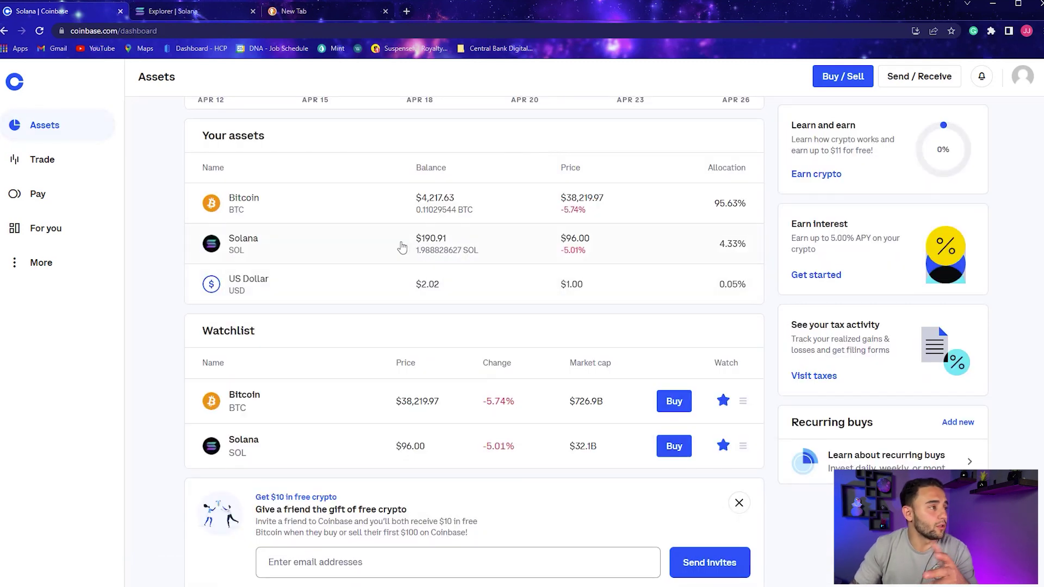
# Step: Load solflare.com in the new browser tab
pyautogui.click(337, 12)
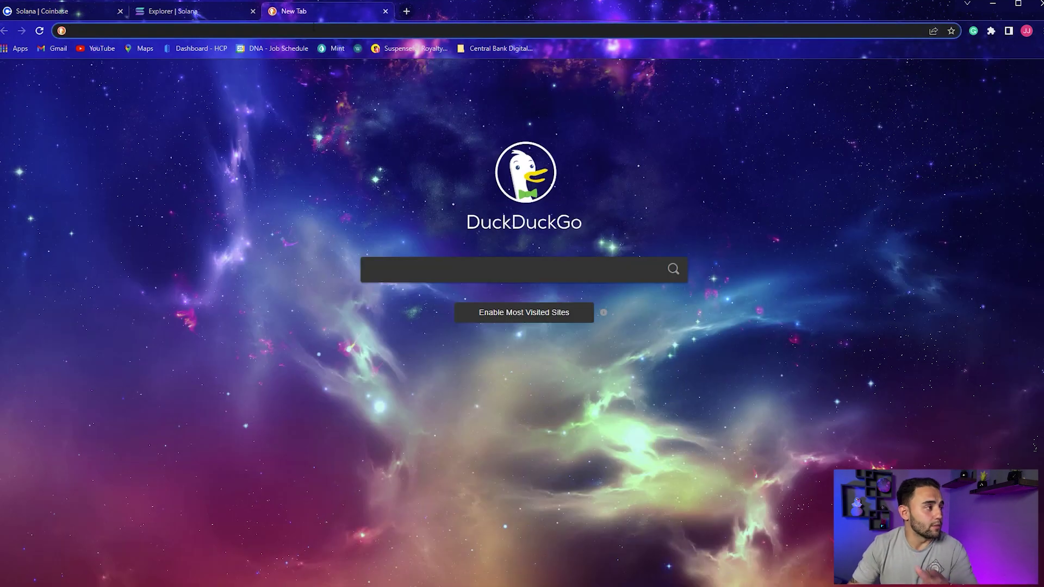
pyautogui.write('solflare.com')
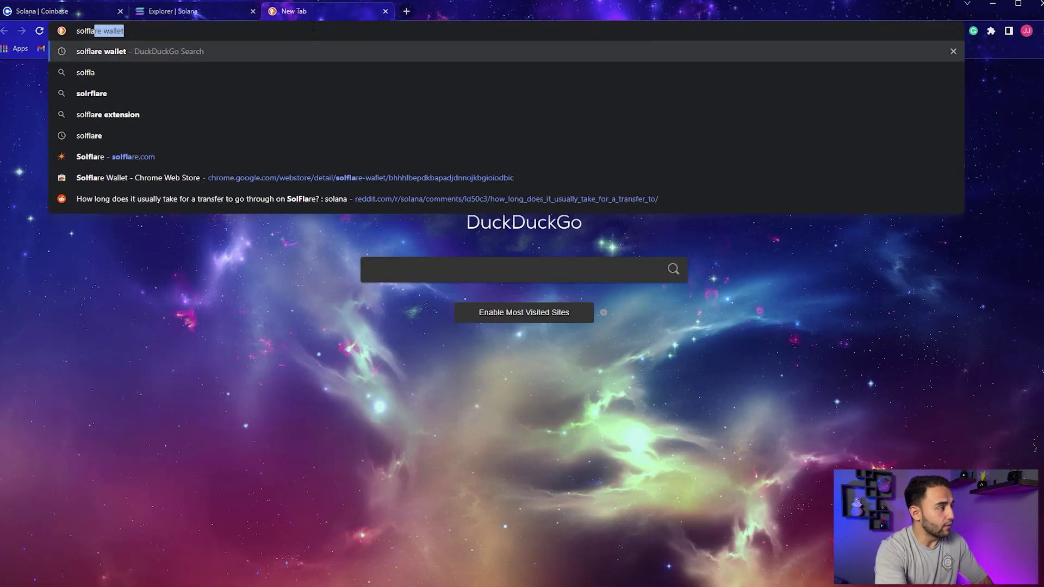
pyautogui.press('Return')
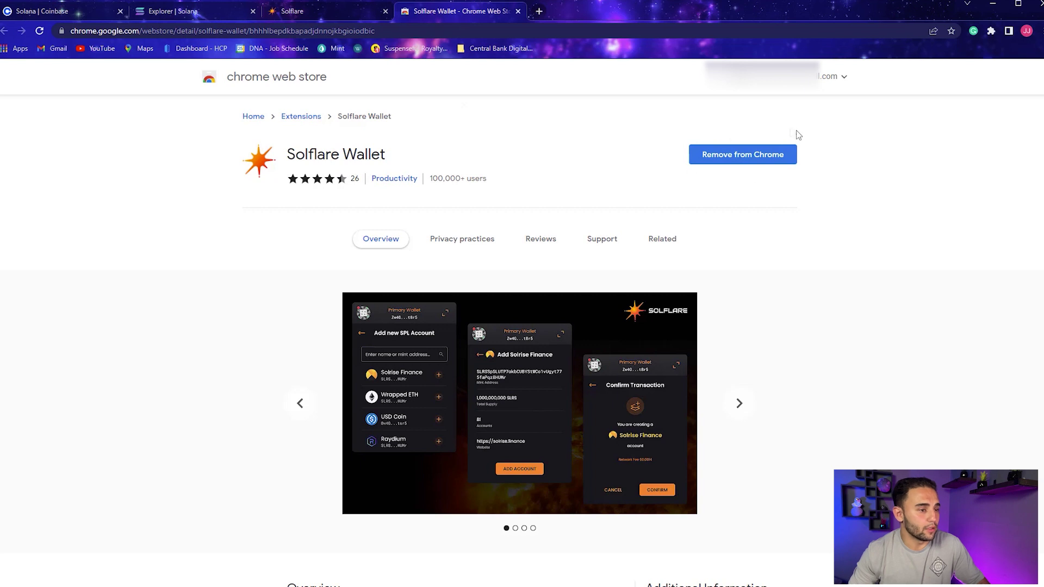
# Step: From the Solflare Wallet extension's Receive screen, copy the SOL address
pyautogui.click(992, 30)
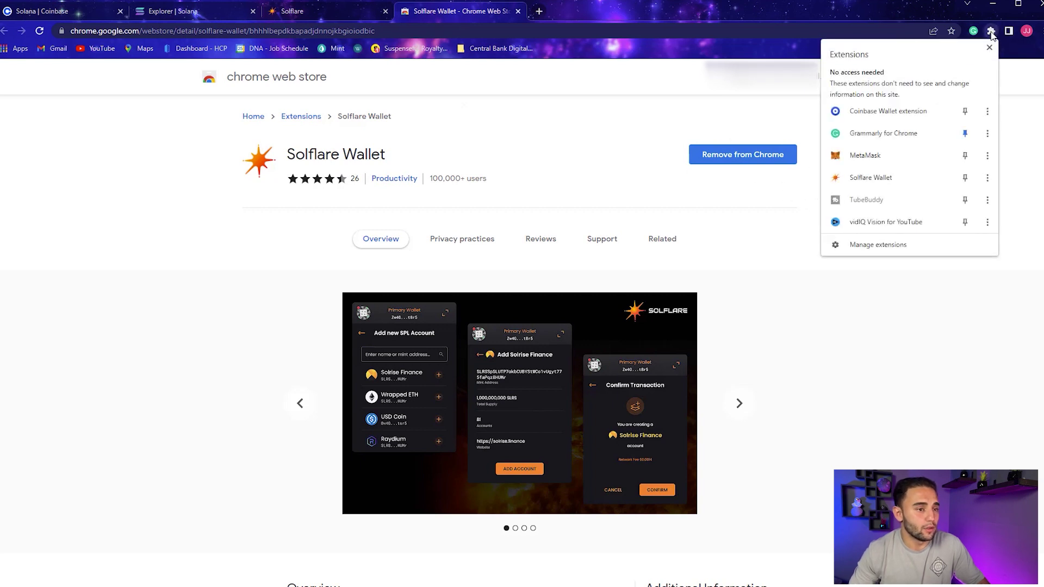
pyautogui.click(897, 171)
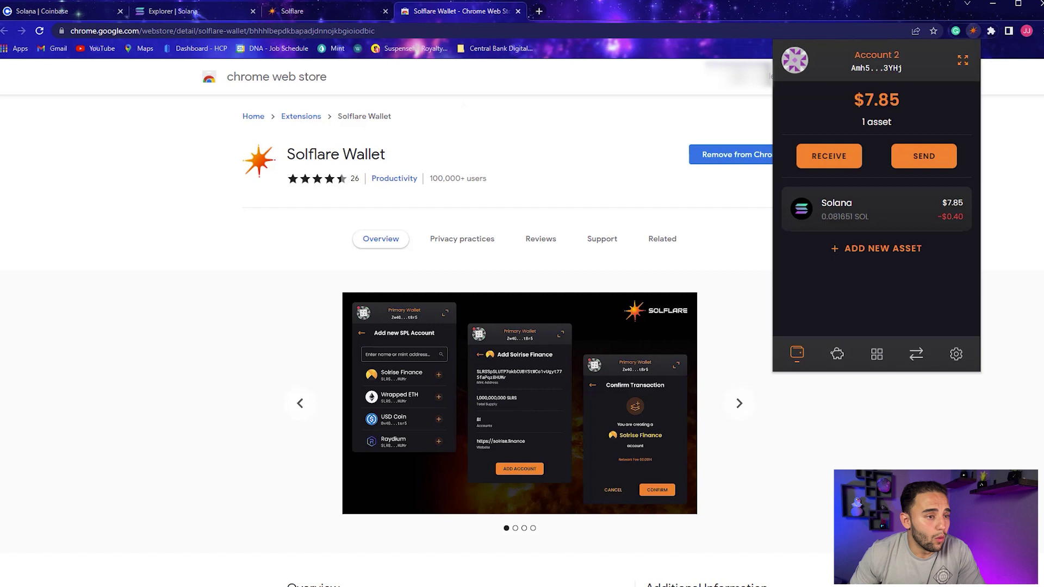
pyautogui.click(843, 163)
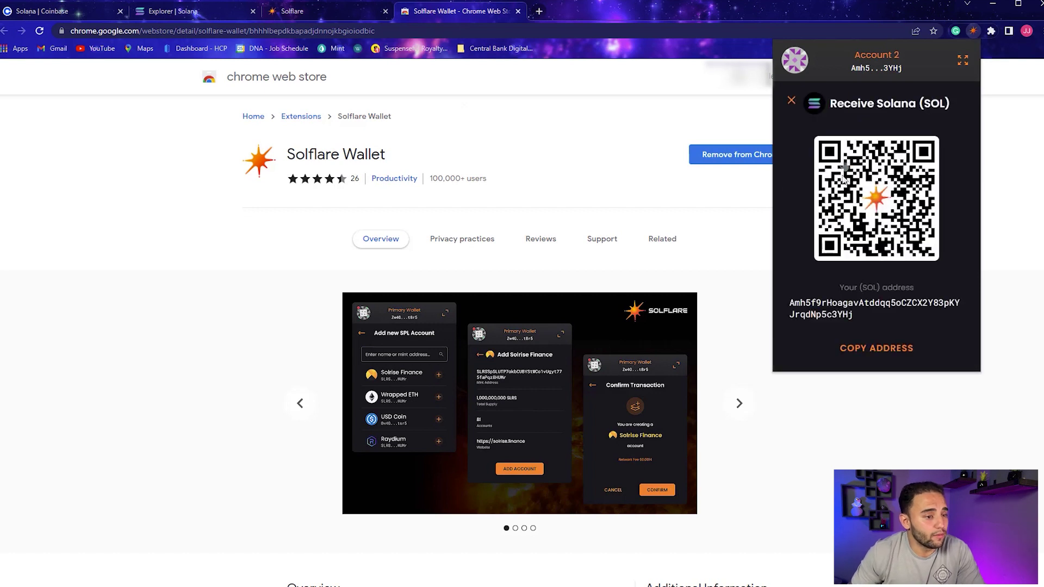
pyautogui.moveTo(810, 314); pyautogui.dragTo(791, 303)
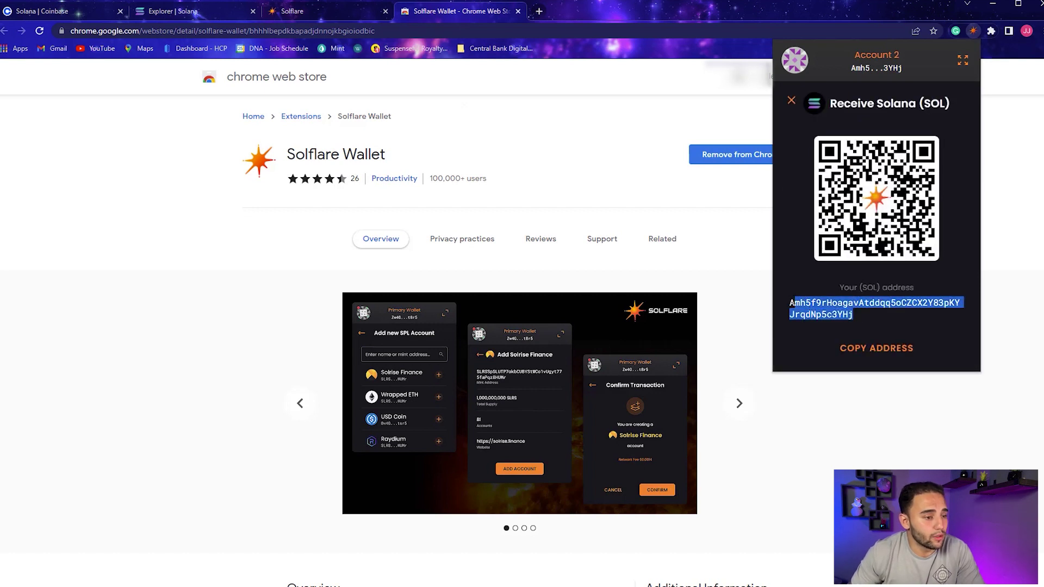
pyautogui.click(875, 350)
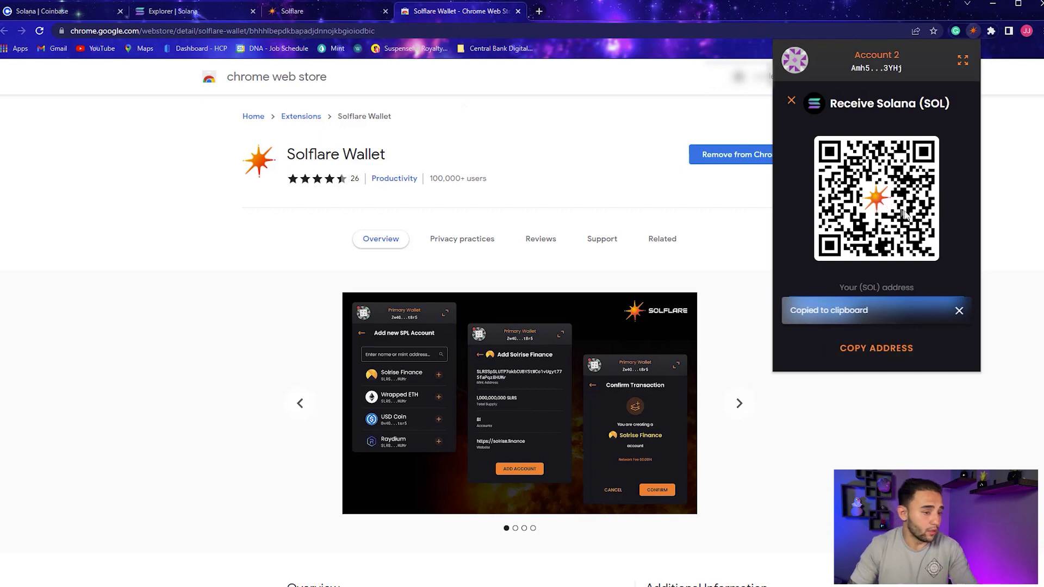
# Step: Set up a Coinbase send of the entire Solana balance to the pasted Solflare address
pyautogui.click(77, 14)
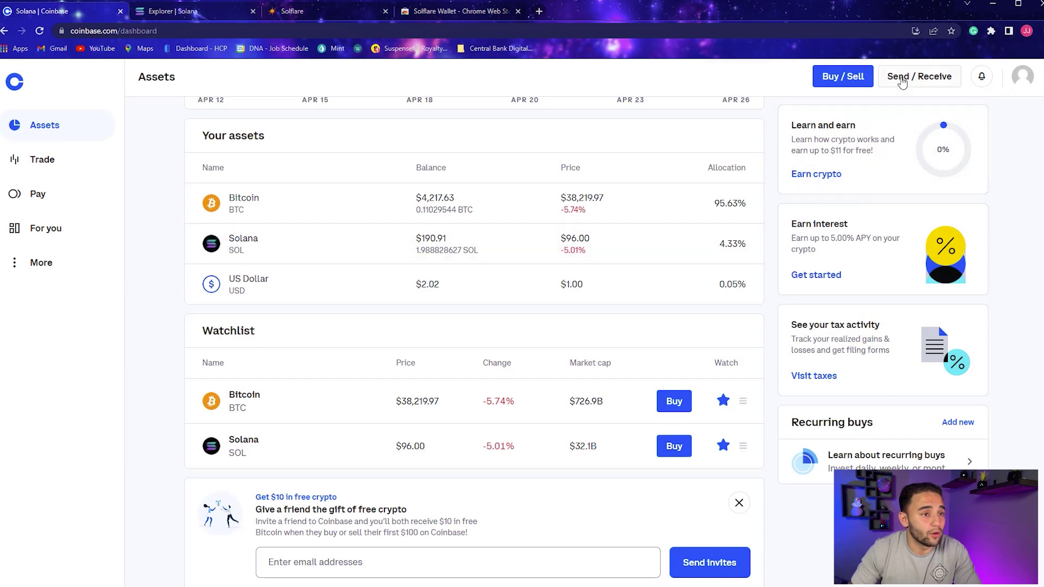
pyautogui.click(900, 78)
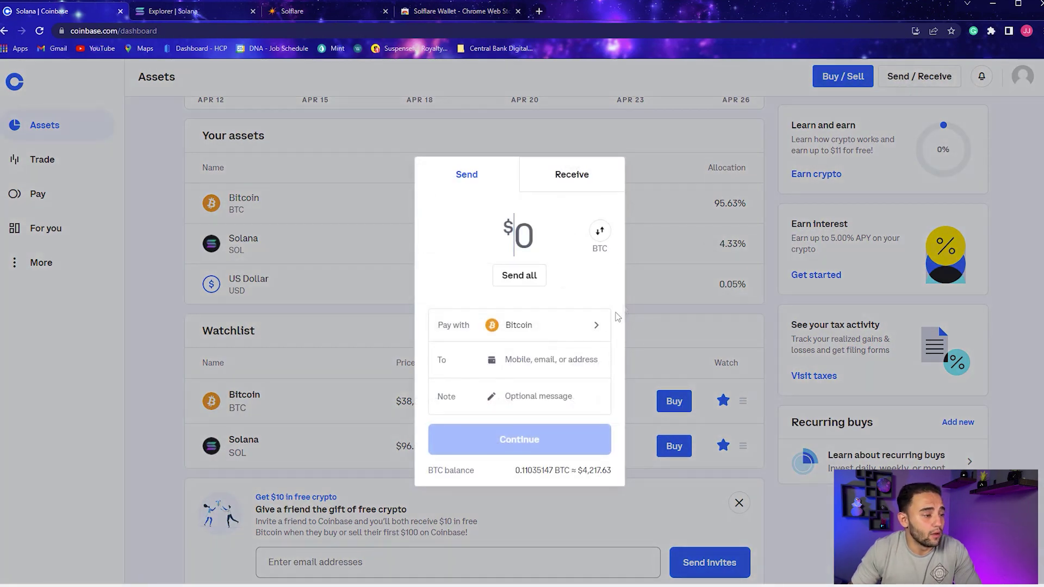
pyautogui.click(540, 328)
pyautogui.click(491, 332)
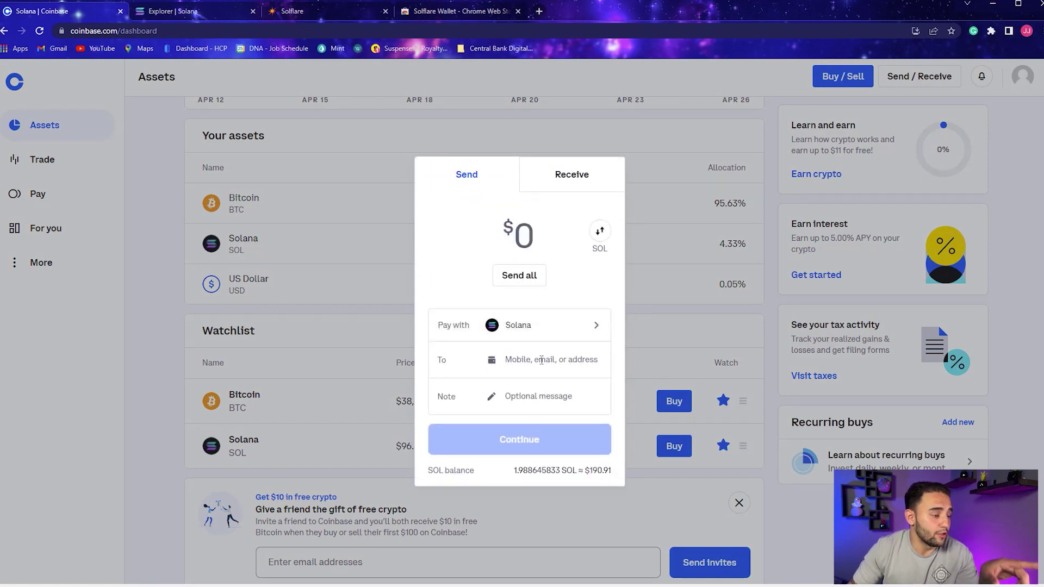
pyautogui.rightClick(519, 361)
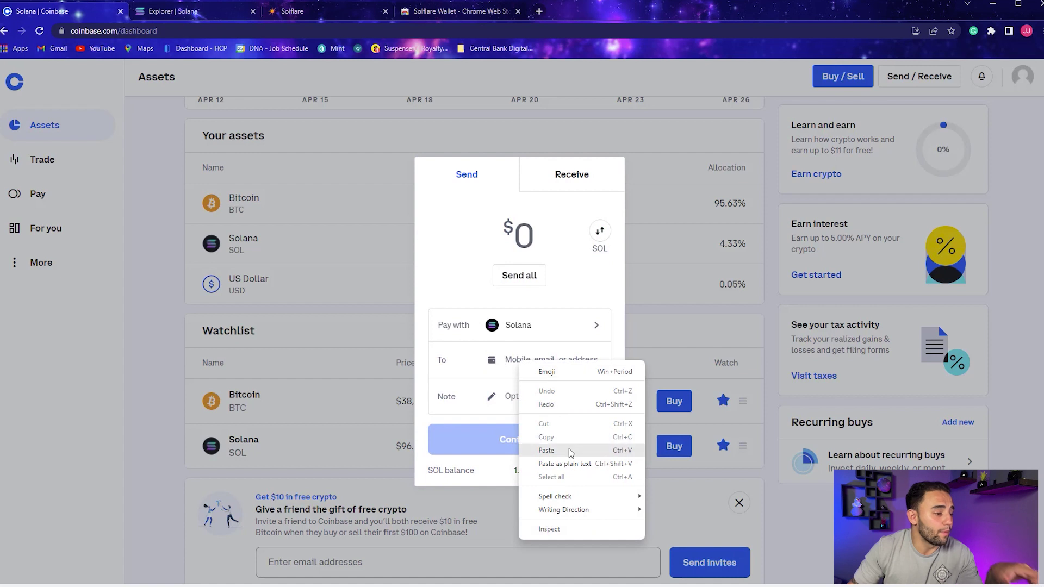
pyautogui.click(569, 450)
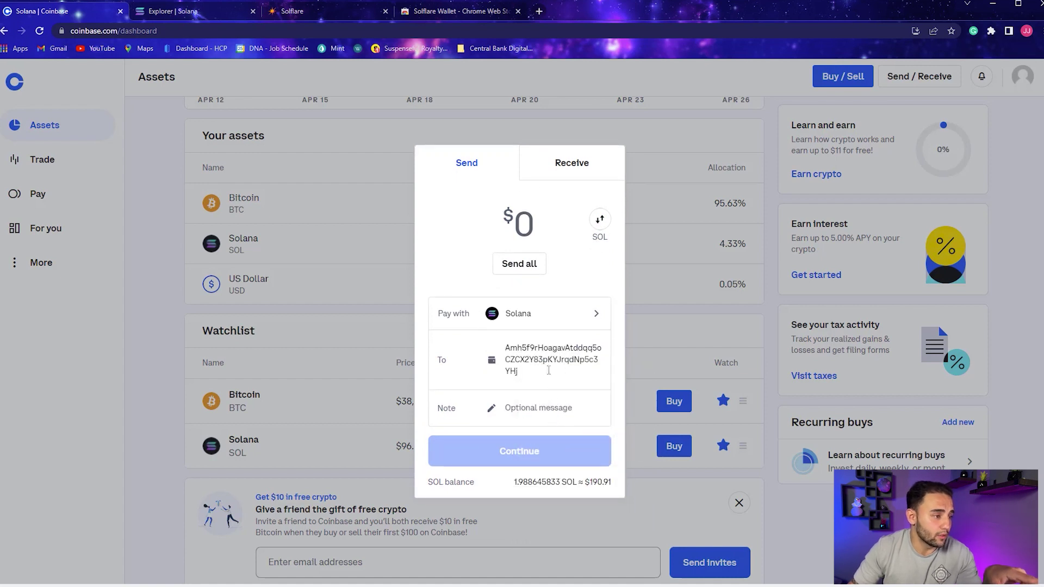
pyautogui.click(535, 265)
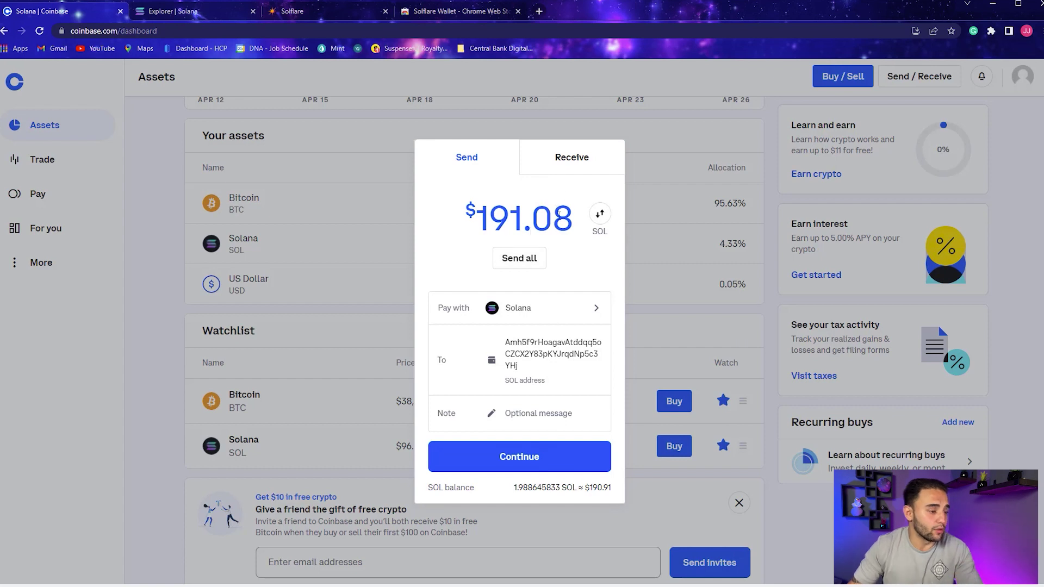
# Step: Confirm the SOL send with the 2-step verification code and close the dialog
pyautogui.click(522, 469)
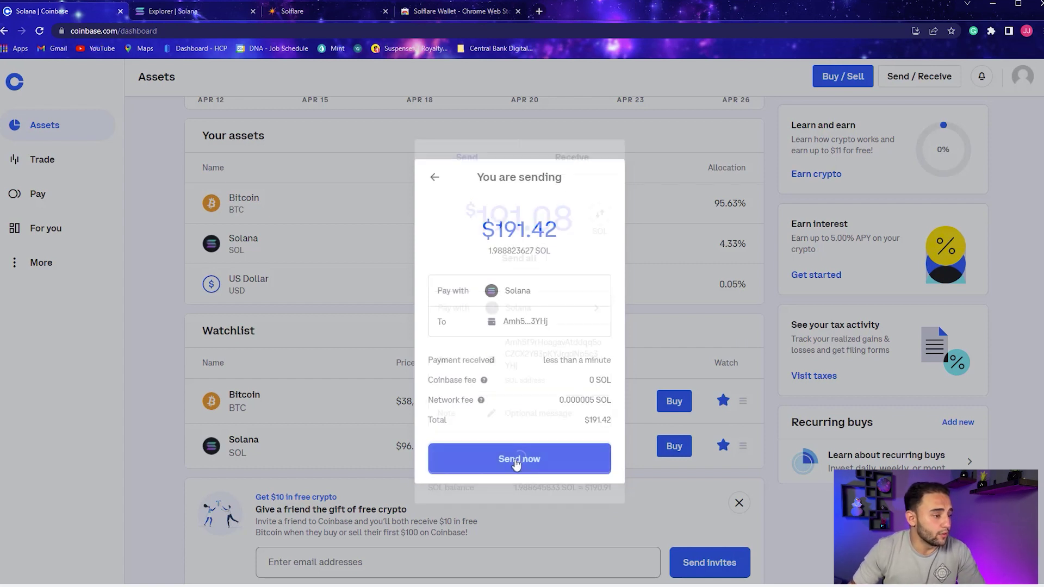
pyautogui.click(527, 461)
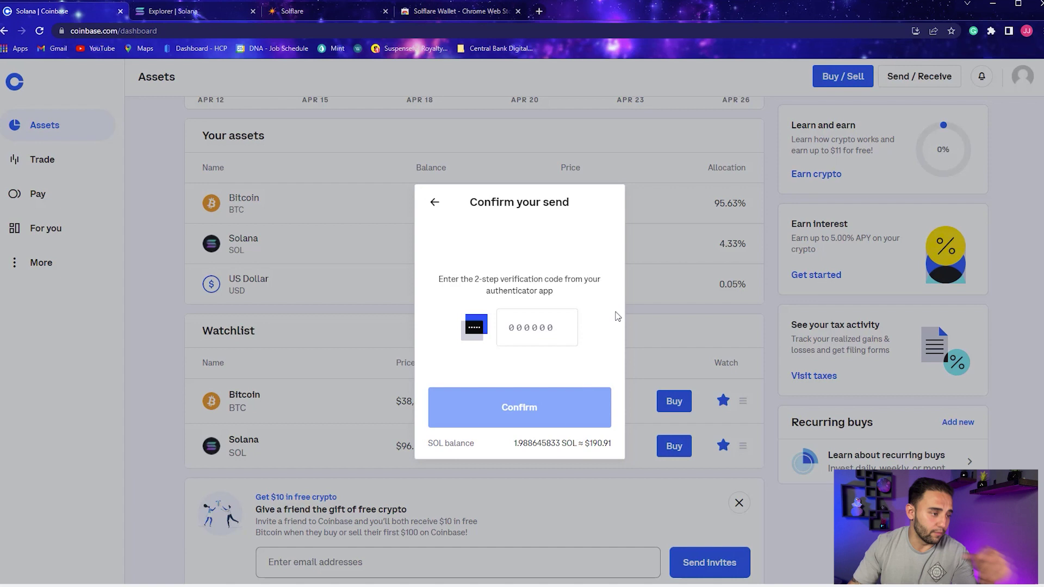
pyautogui.click(564, 321)
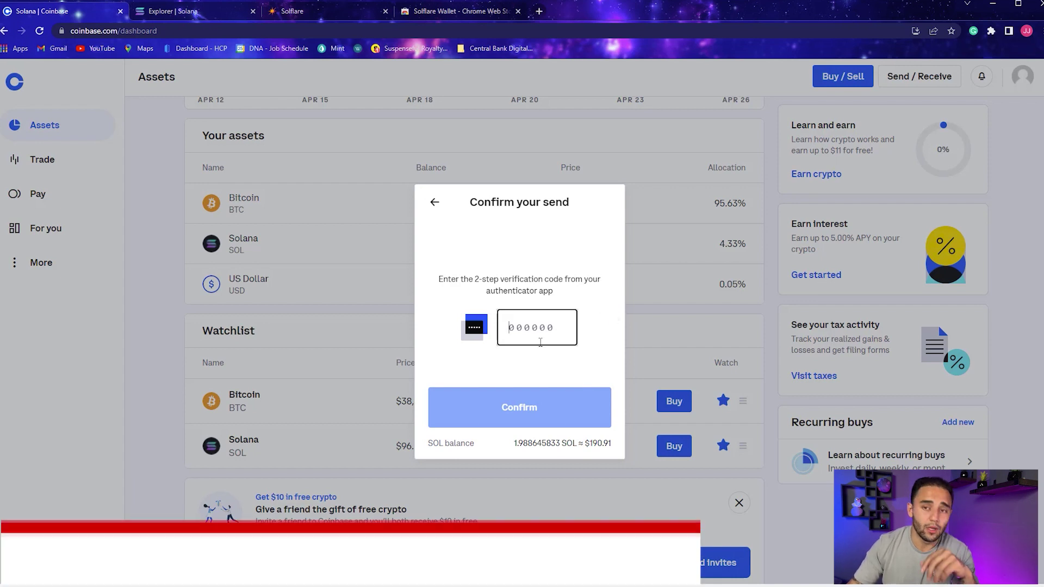
pyautogui.hotkey('ctrl', 'v')
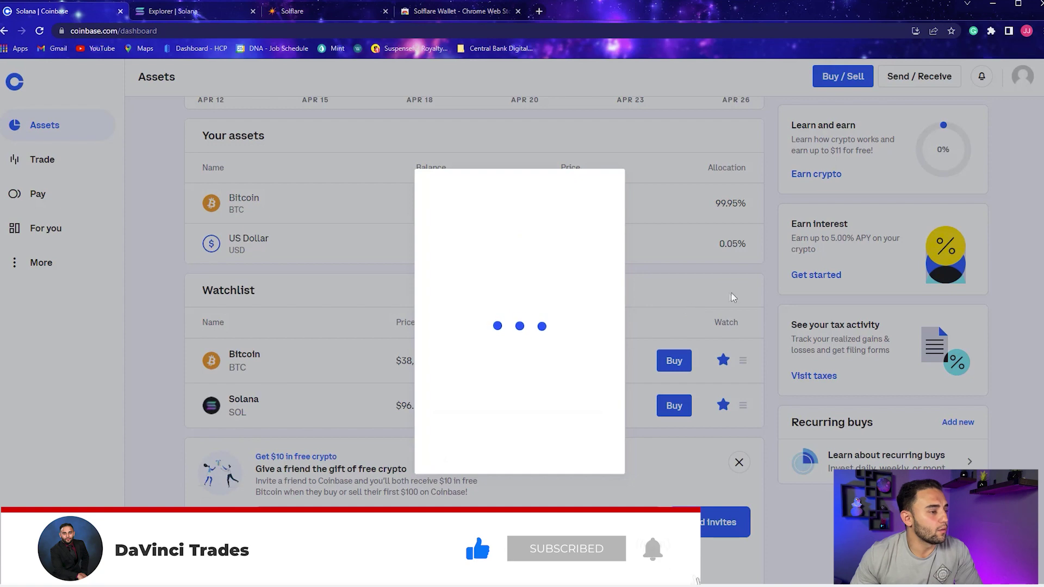
pyautogui.click(547, 433)
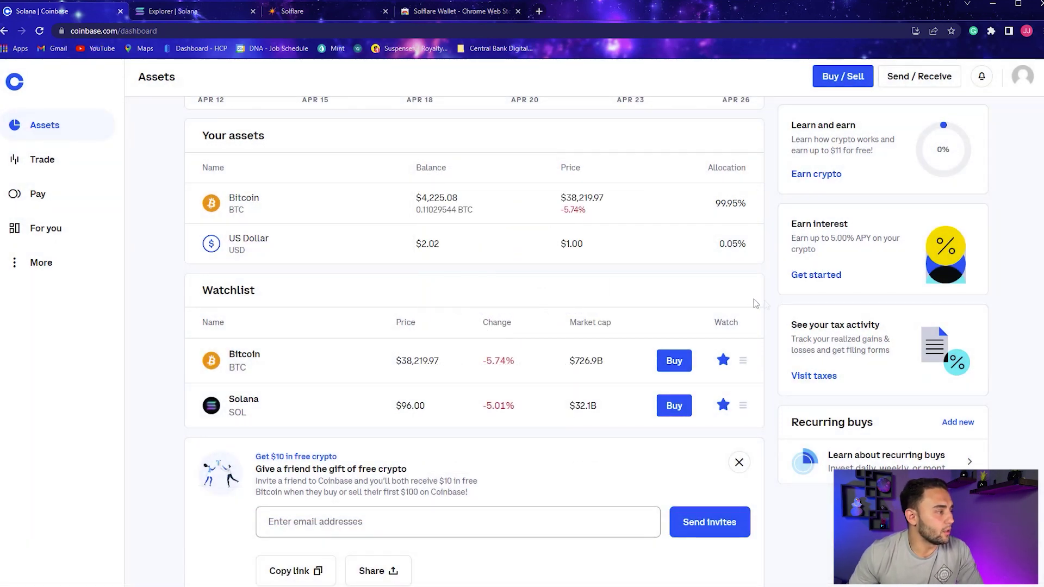
pyautogui.scroll(1, 201, 276)
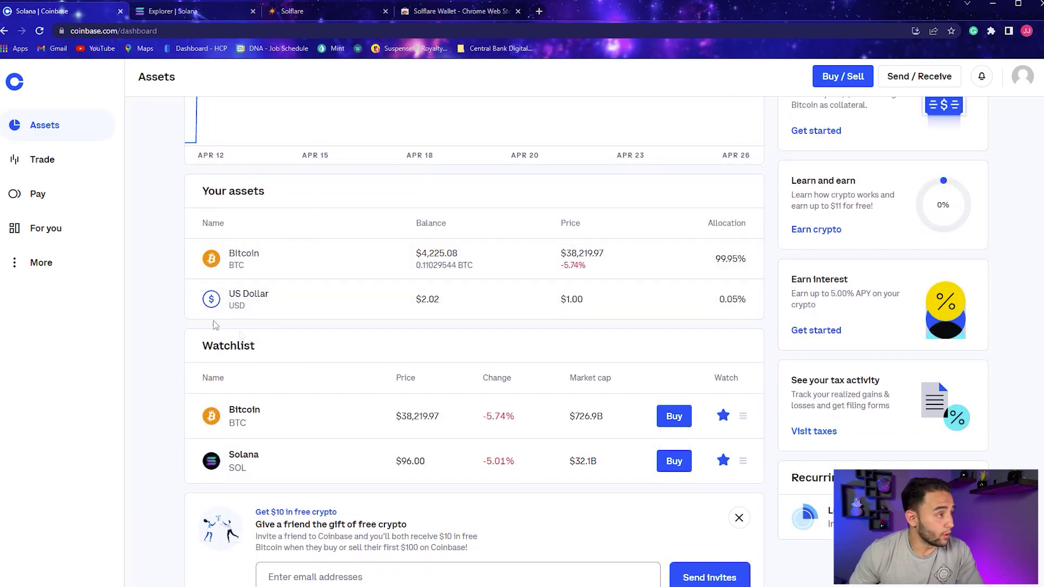
# Step: Open the Solflare extension's staking section in Expanded View as a full tab
pyautogui.click(344, 9)
pyautogui.click(990, 31)
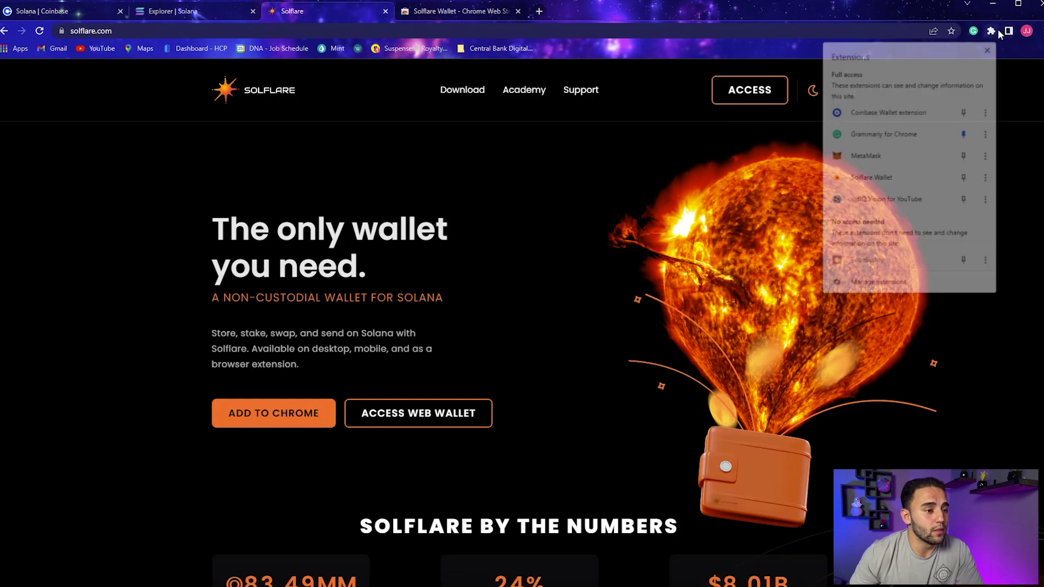
pyautogui.click(904, 184)
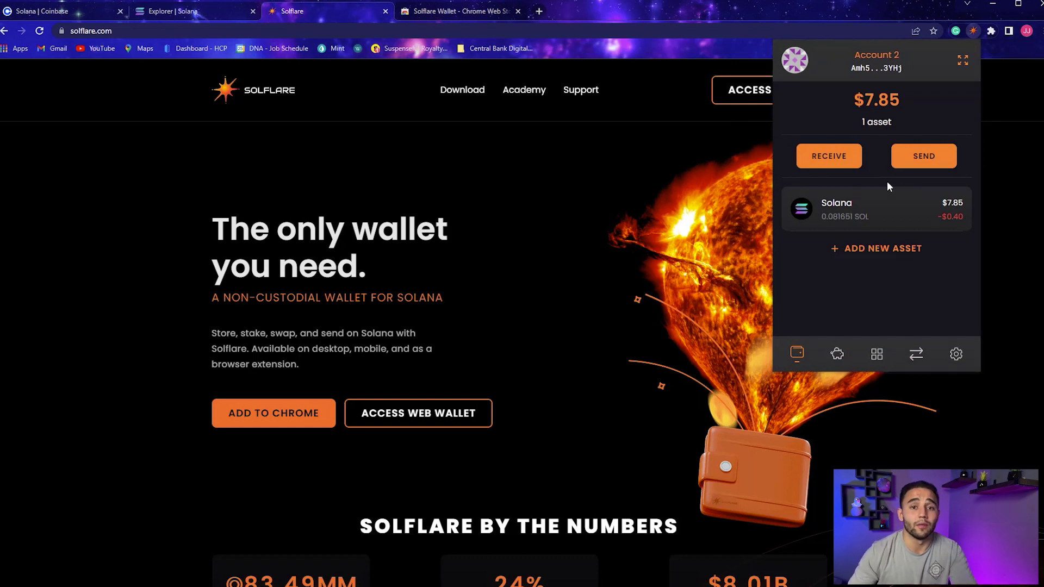
pyautogui.click(836, 355)
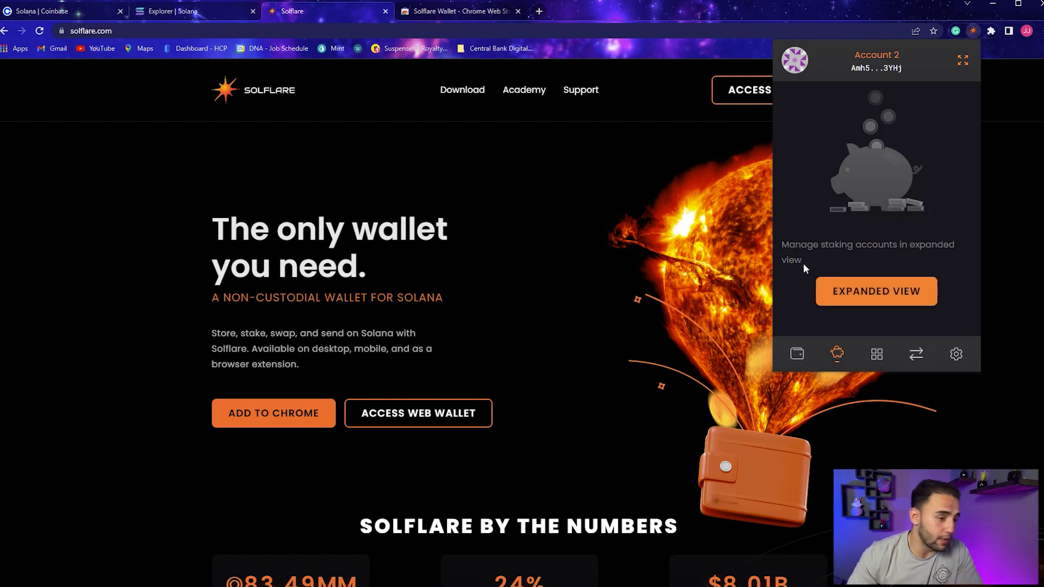
pyautogui.click(884, 296)
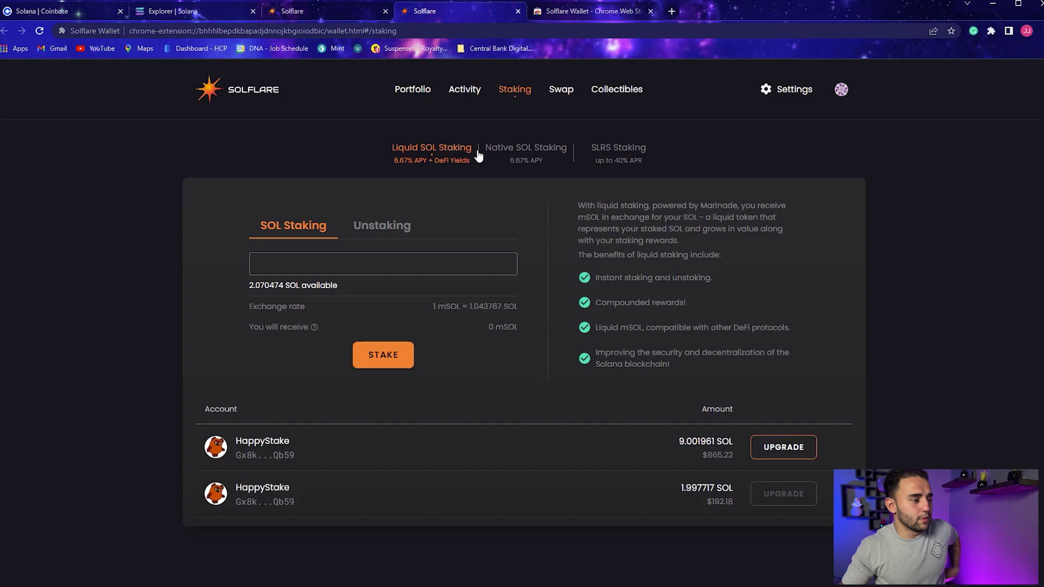
# Step: View the Native SOL Staking accounts: two HappyStake stakes totalling 11.004244 SOL
pyautogui.click(525, 157)
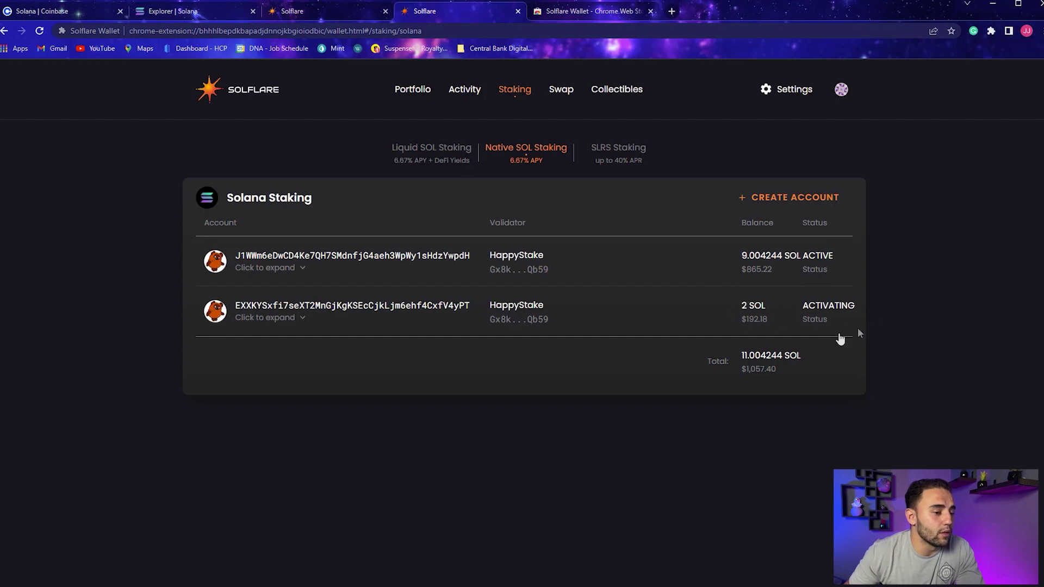
pyautogui.click(413, 89)
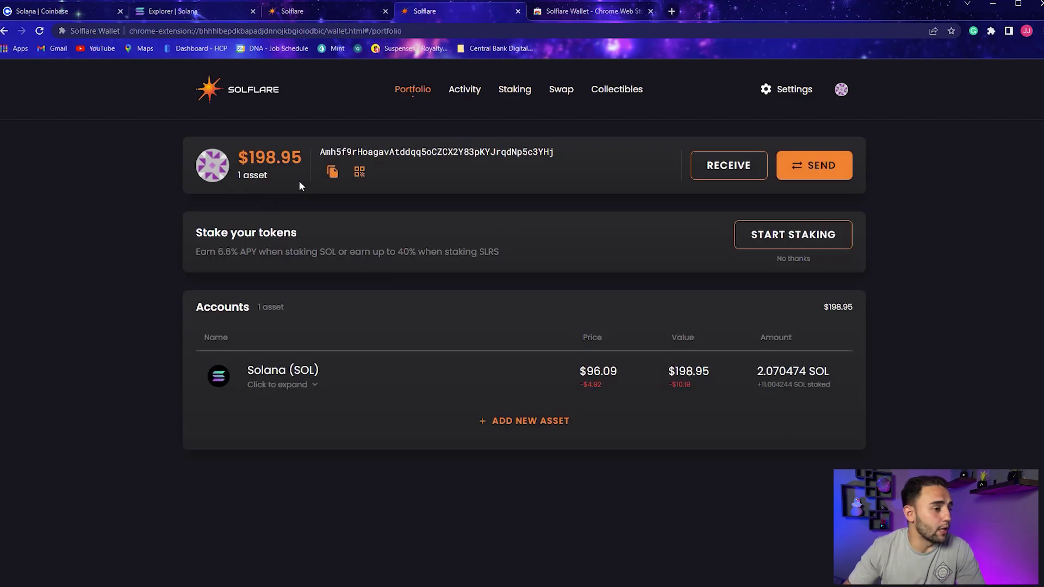
pyautogui.click(788, 234)
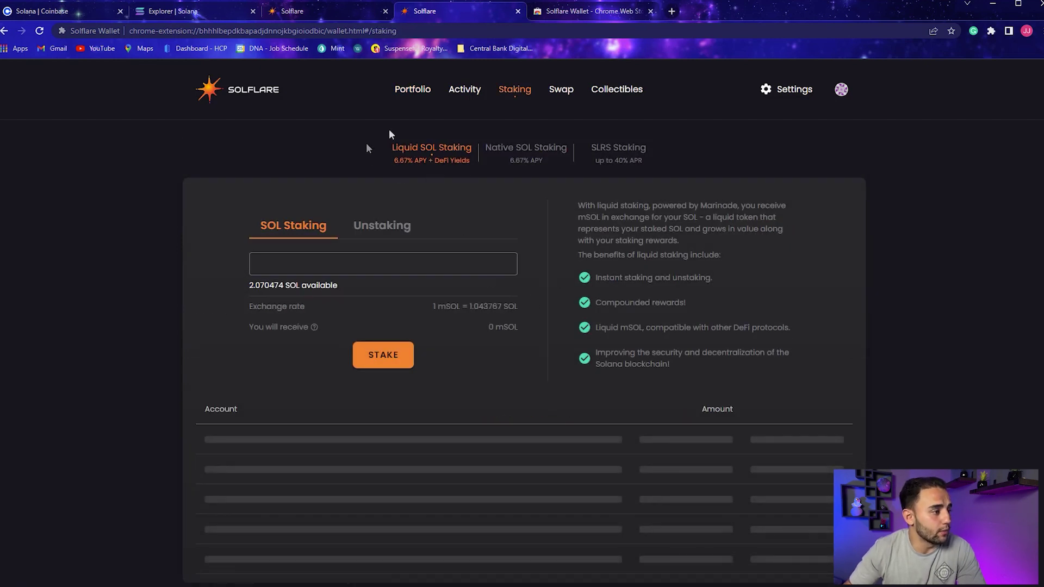
pyautogui.click(512, 155)
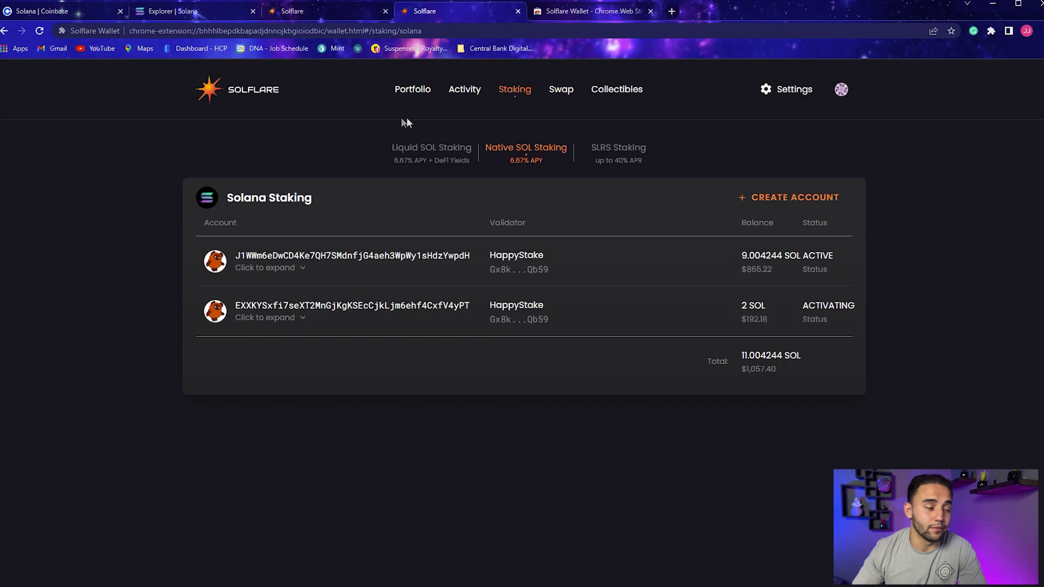
# Step: Create a new stake account delegating 2 SOL to the HappyStake validator
pyautogui.click(798, 199)
pyautogui.click(476, 291)
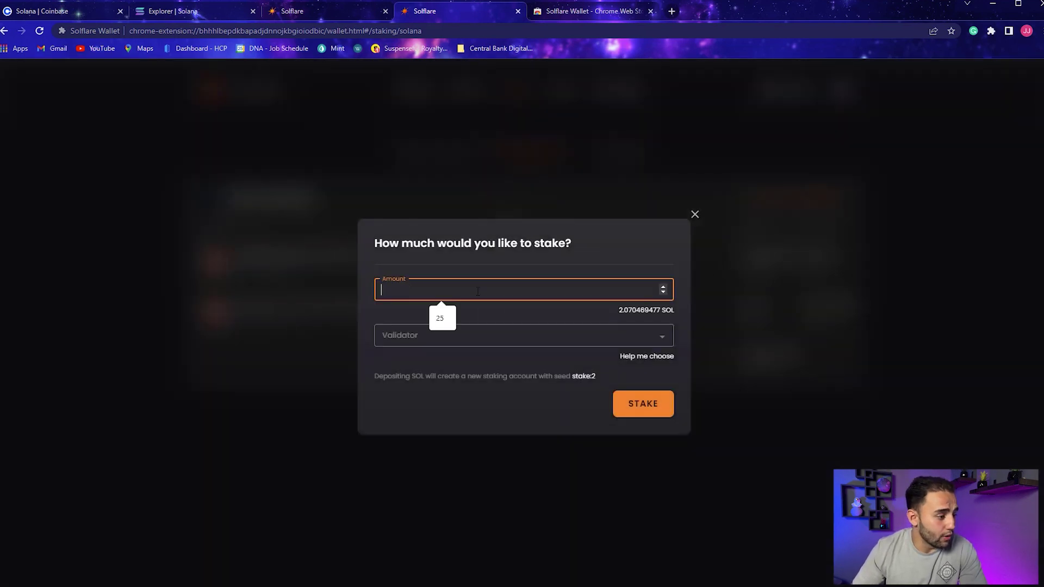
pyautogui.write('2')
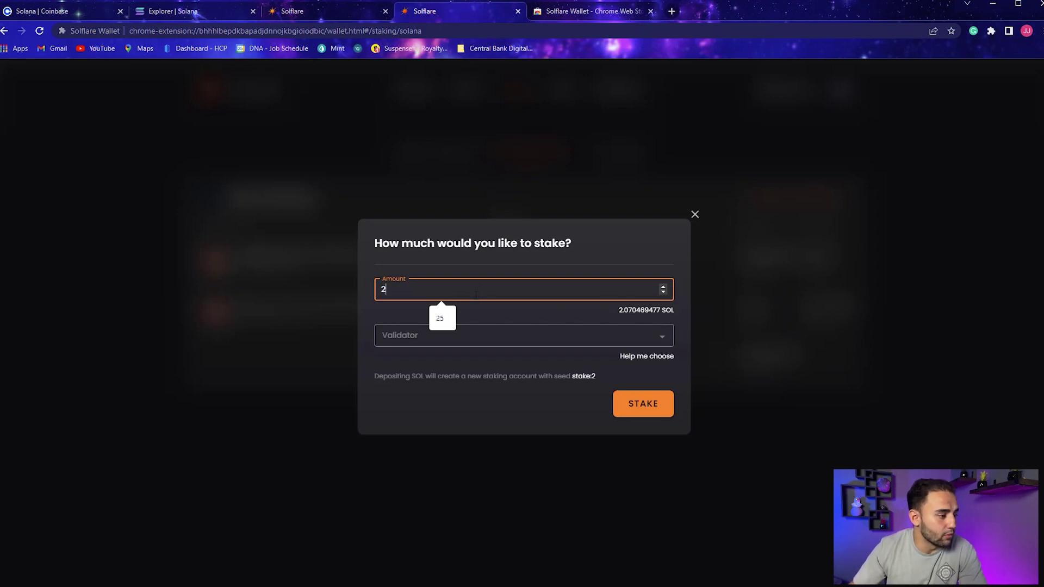
pyautogui.click(662, 286)
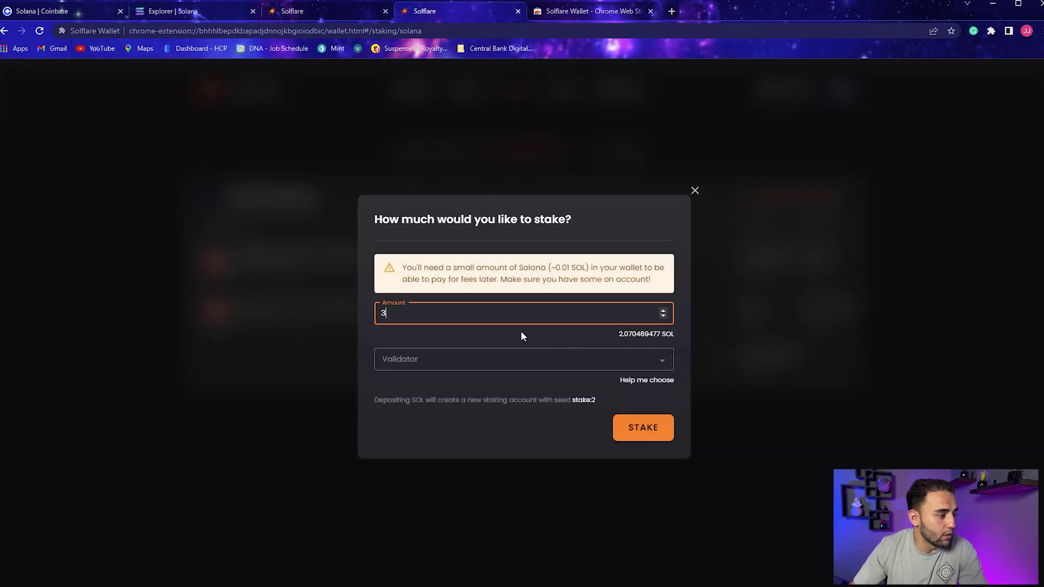
pyautogui.click(663, 315)
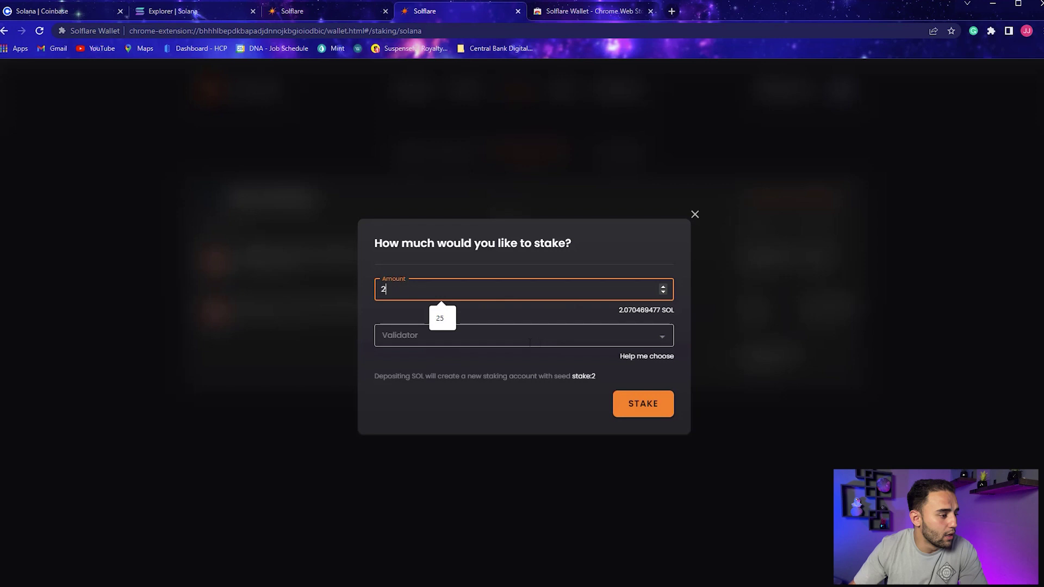
pyautogui.click(576, 332)
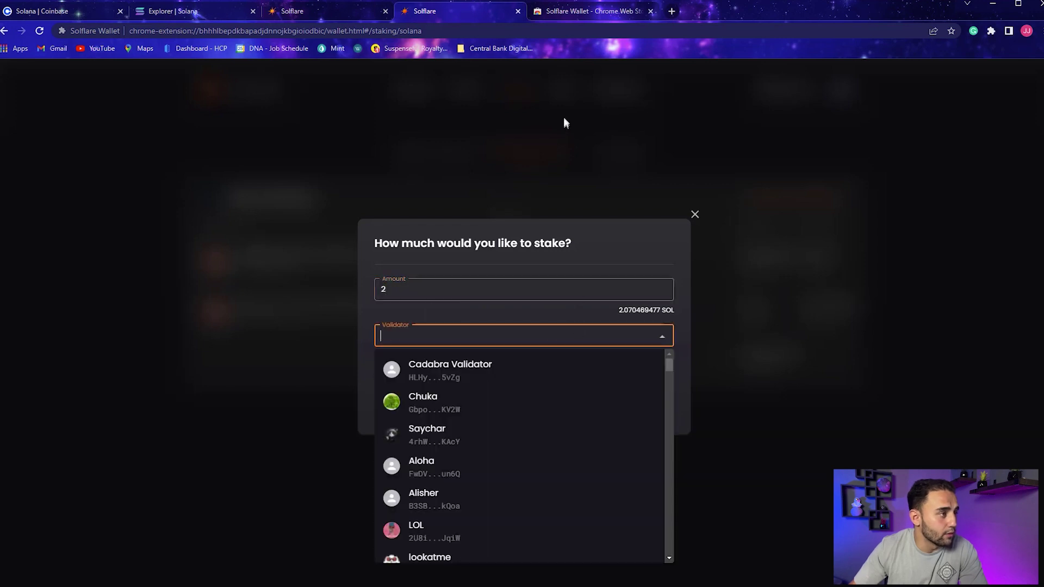
pyautogui.click(720, 215)
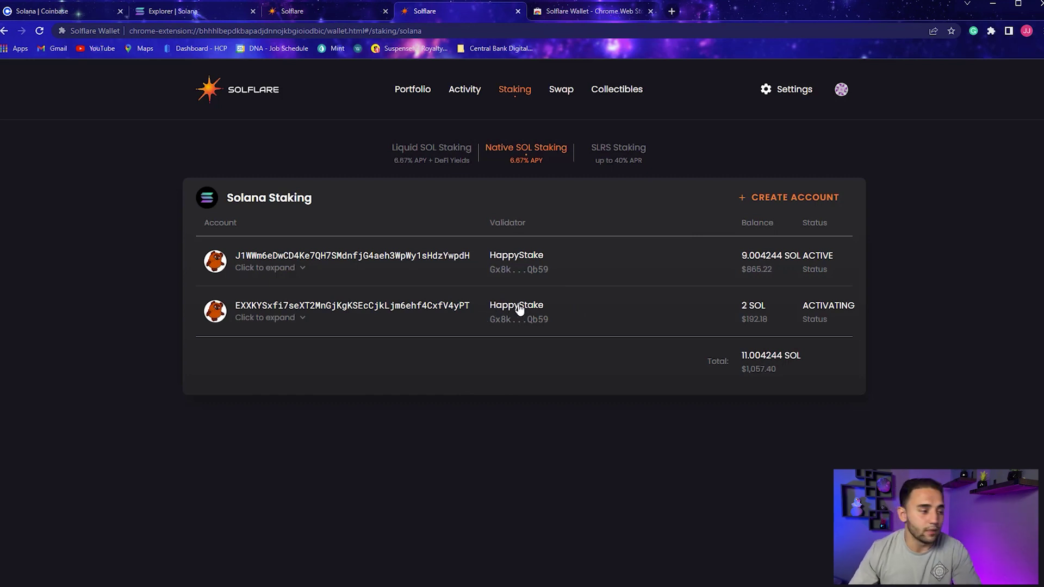
# Step: Search the web for 'solana validators' and open the validators.app result
pyautogui.click(601, 12)
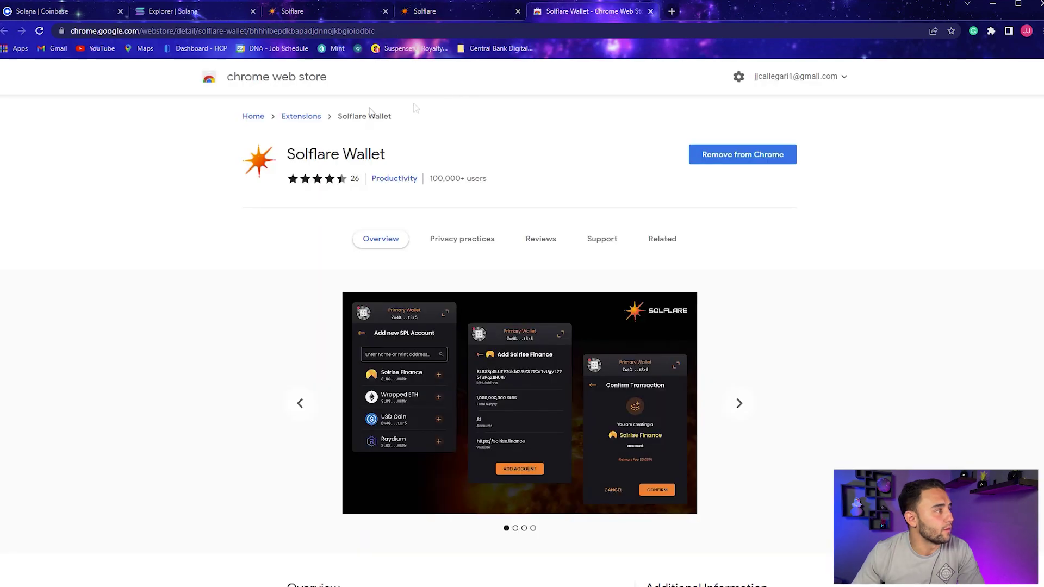
pyautogui.click(320, 30)
pyautogui.write('solana ')
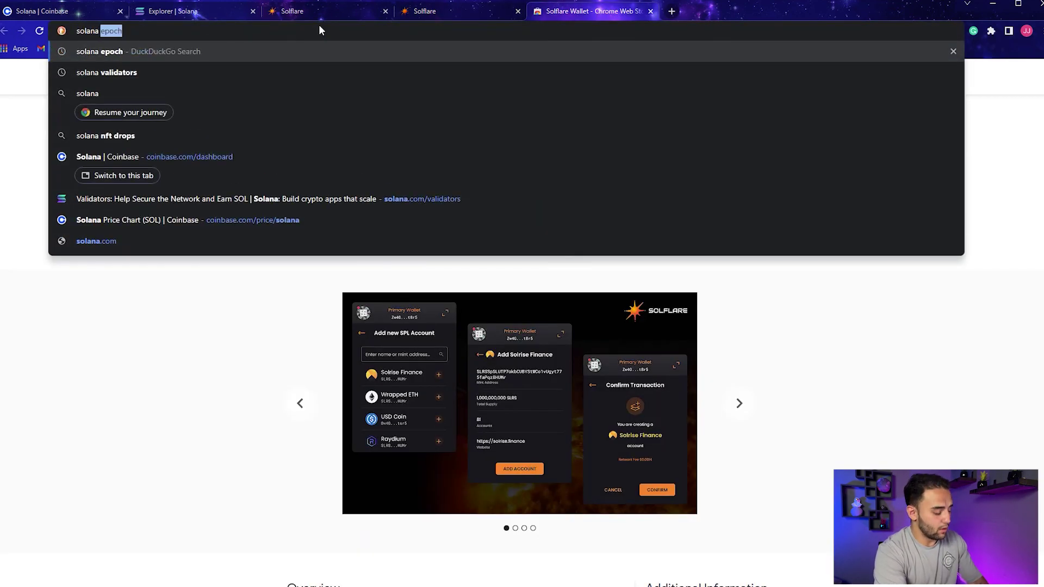
pyautogui.write('validators')
pyautogui.press('Return')
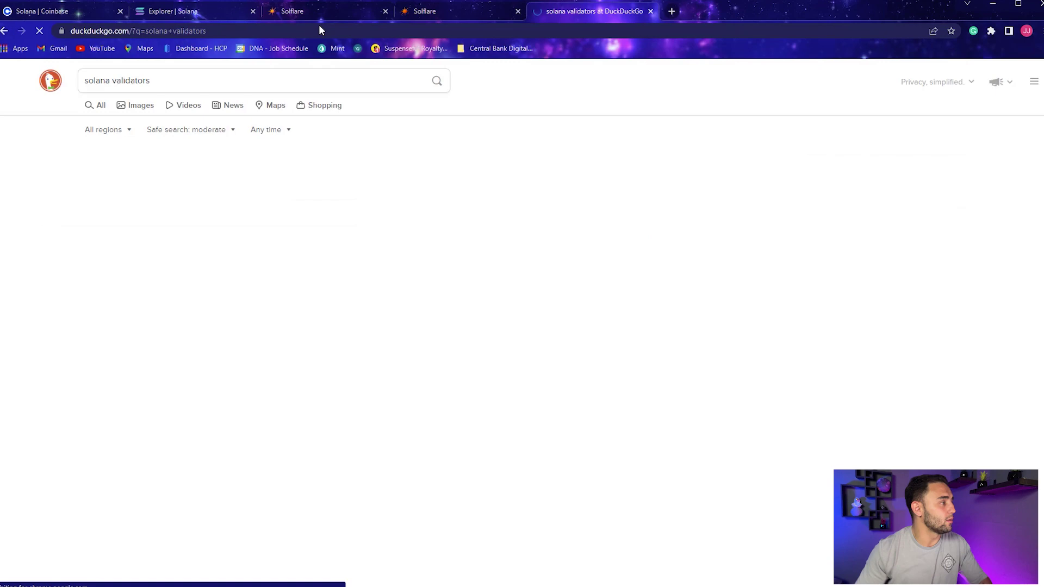
pyautogui.click(156, 307)
# Step: On validators.app, compare Valhall Validator's active stake and 5% commission
pyautogui.scroll(-8, 275, 276)
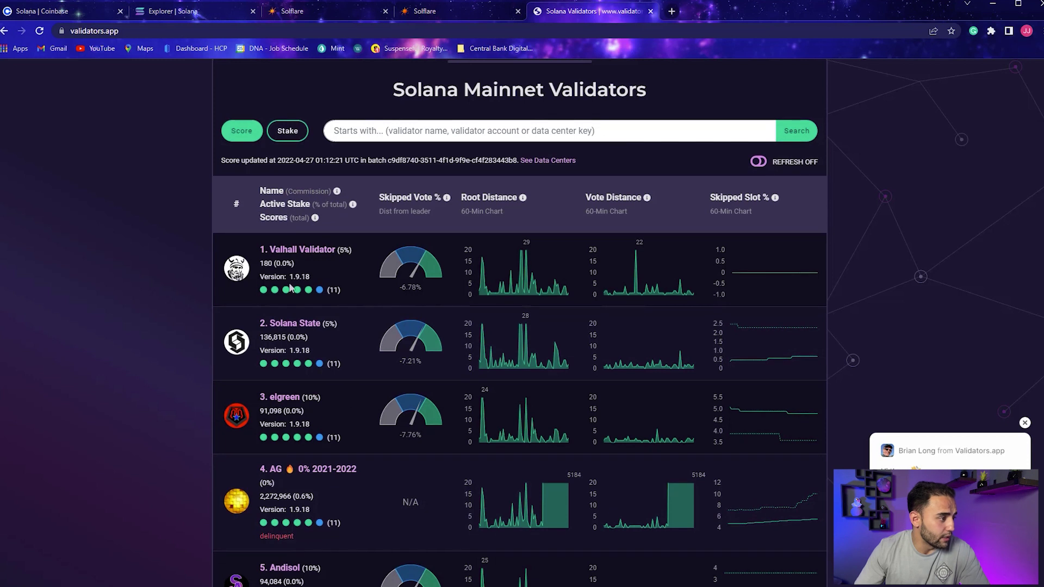
pyautogui.moveTo(259, 189); pyautogui.dragTo(349, 204)
pyautogui.moveTo(321, 263); pyautogui.dragTo(270, 251)
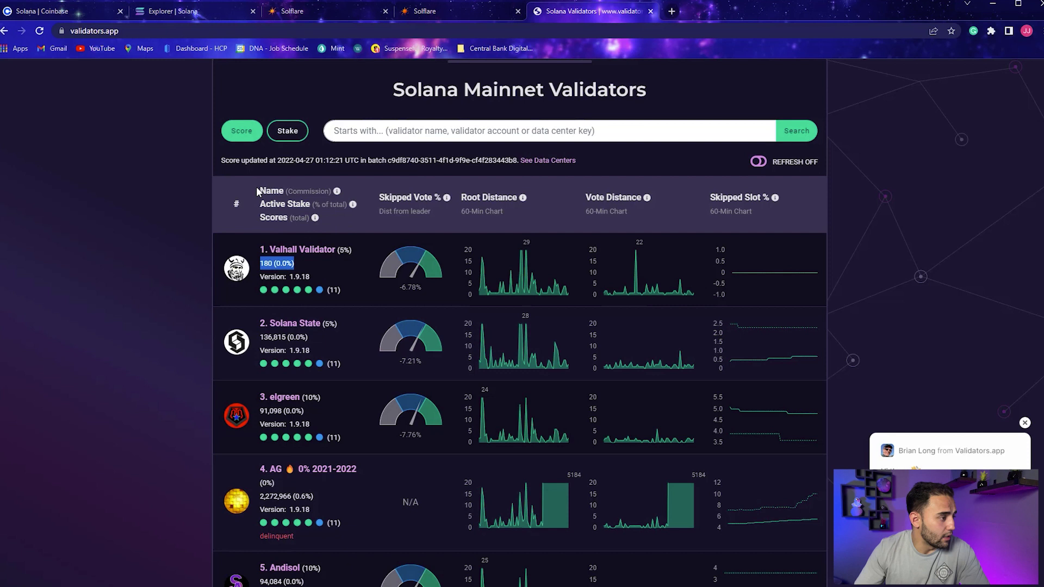
pyautogui.doubleClick(344, 249)
pyautogui.click(359, 270)
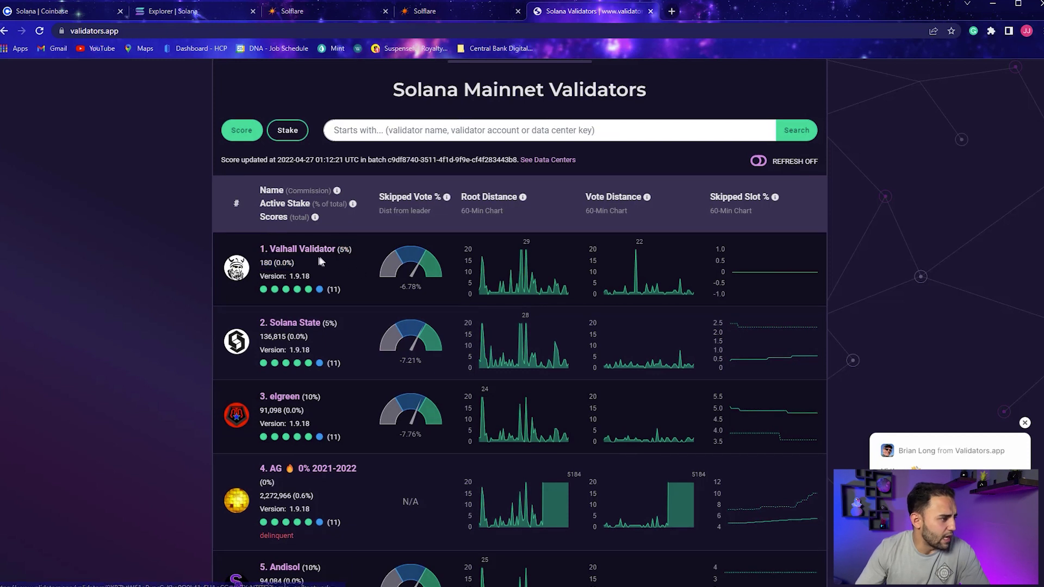
pyautogui.doubleClick(343, 250)
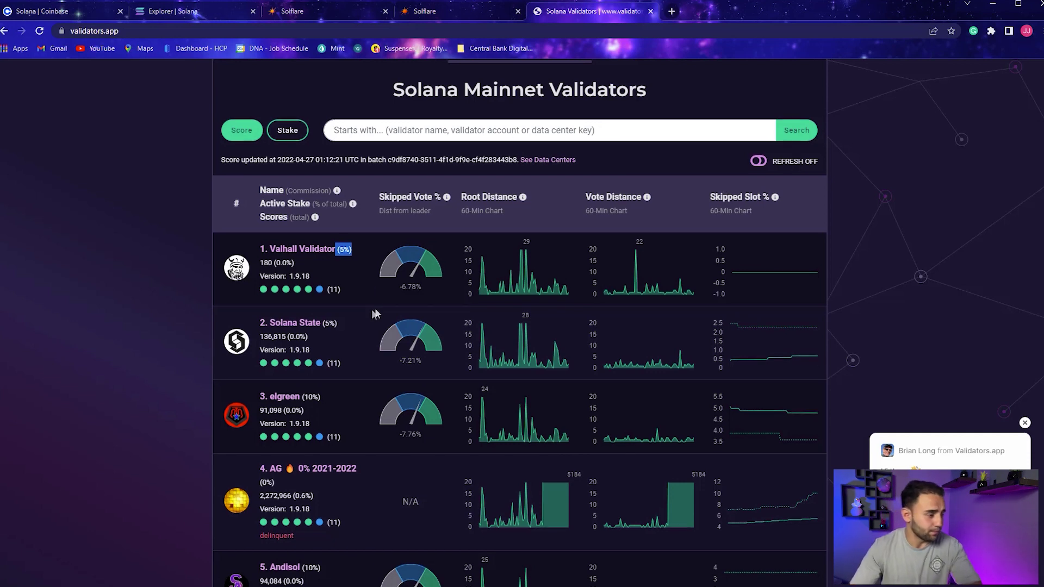
# Step: Scroll further down the validator rankings, then return to the Solflare staking accounts
pyautogui.scroll(-1, 350, 400)
pyautogui.scroll(-10, 350, 400)
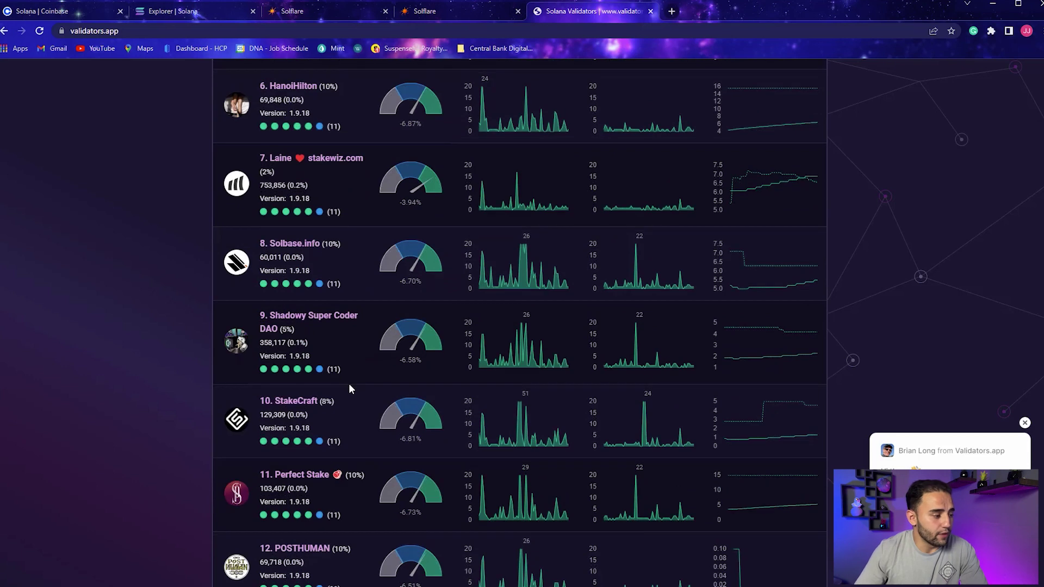
pyautogui.scroll(-4, 364, 444)
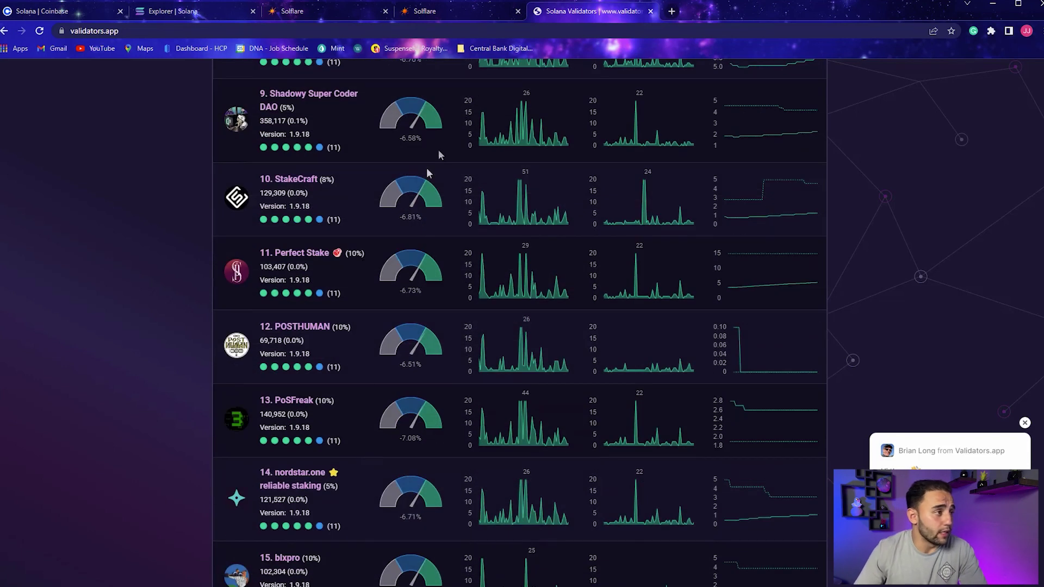
pyautogui.click(454, 11)
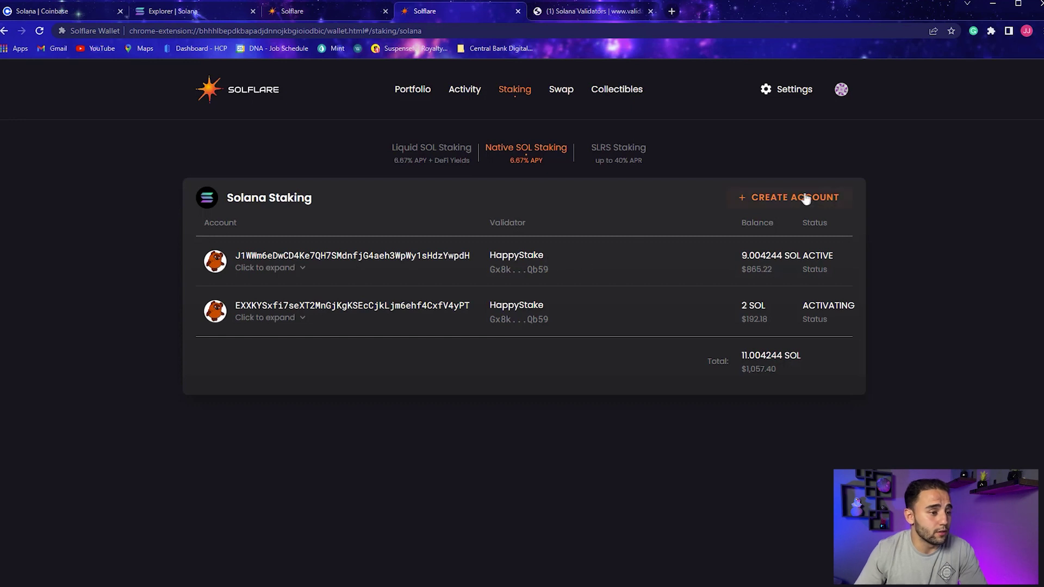
# Step: Set up a new 2 SOL stake account with HappyStake, checking its 7.00% fee
pyautogui.click(780, 199)
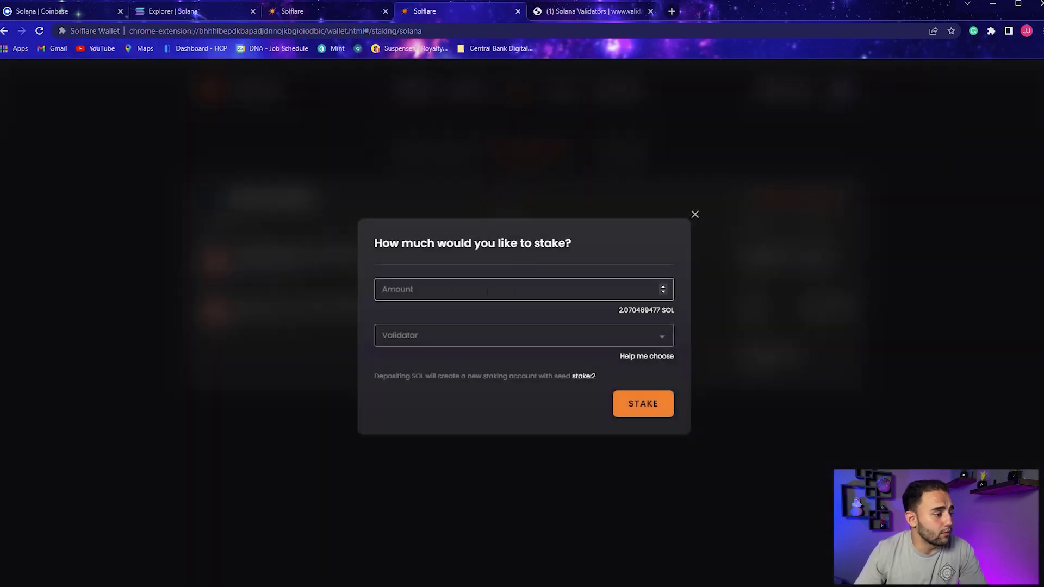
pyautogui.click(469, 290)
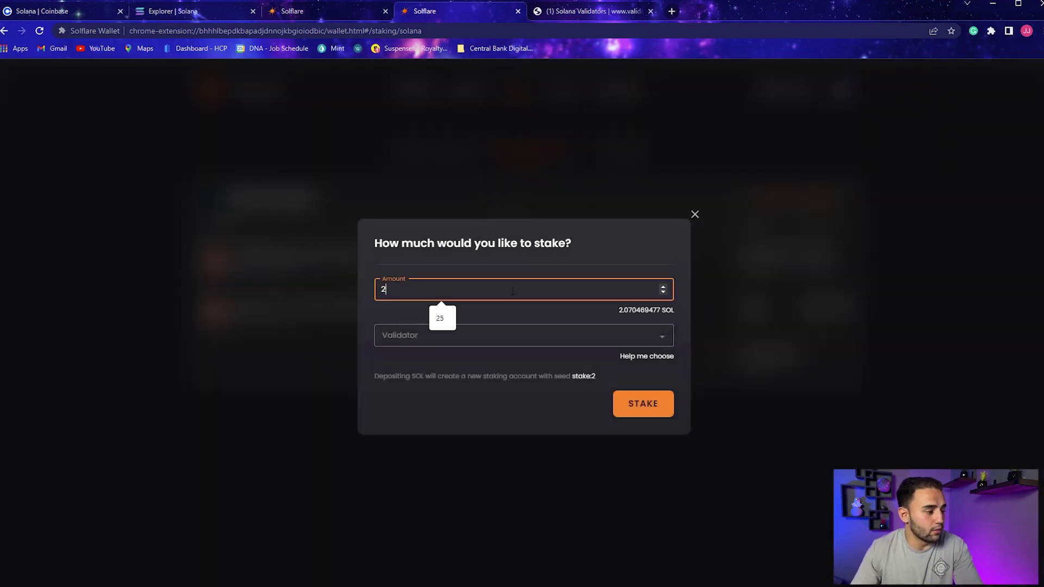
pyautogui.click(480, 333)
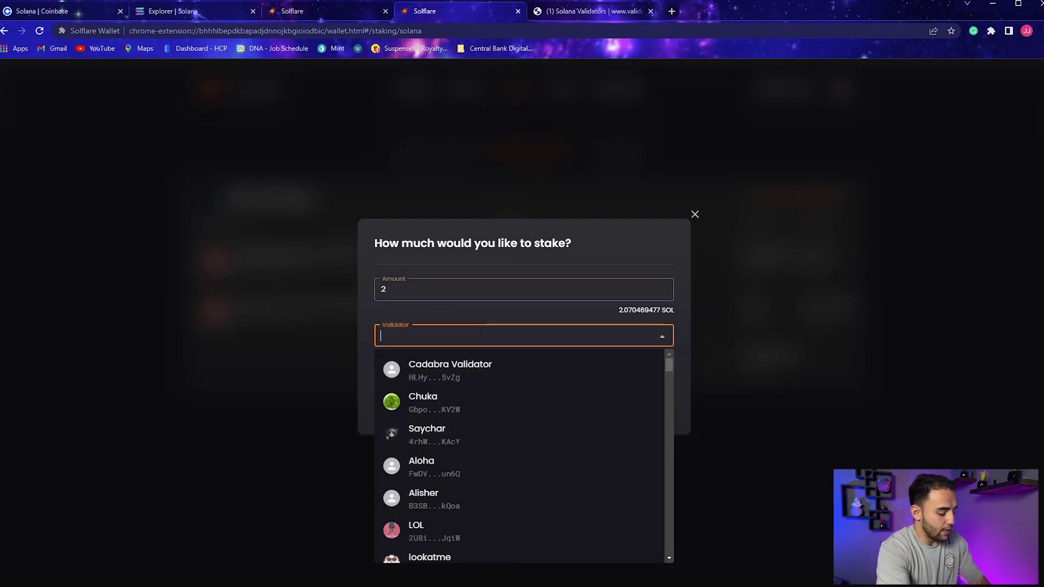
pyautogui.write('happysta')
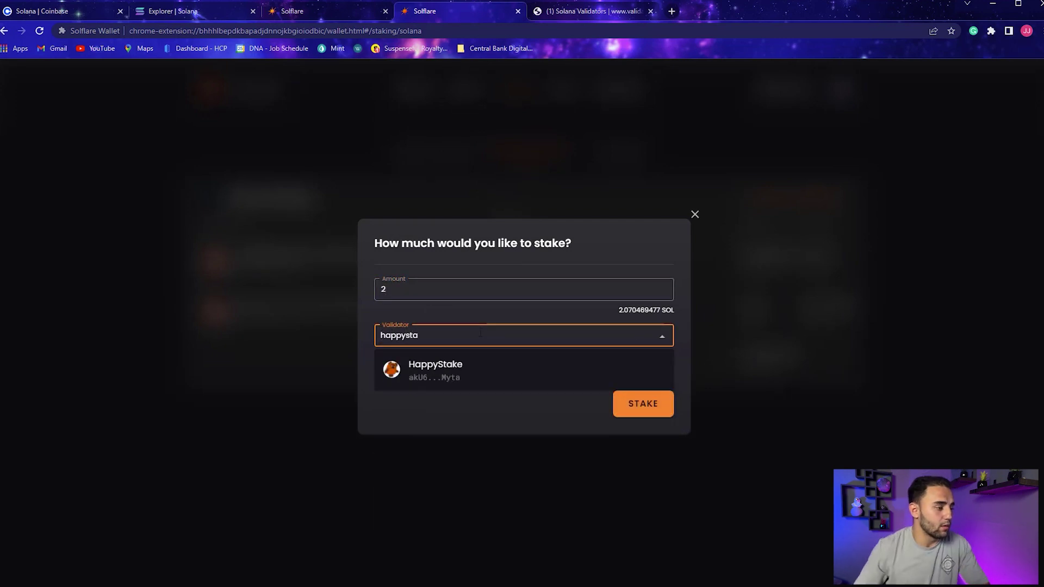
pyautogui.click(405, 369)
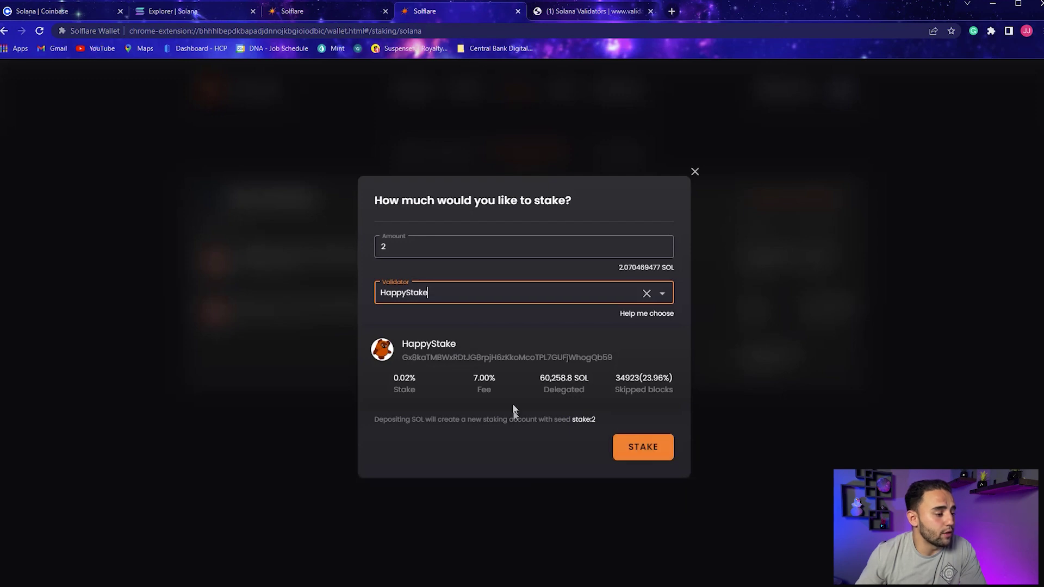
pyautogui.doubleClick(496, 379)
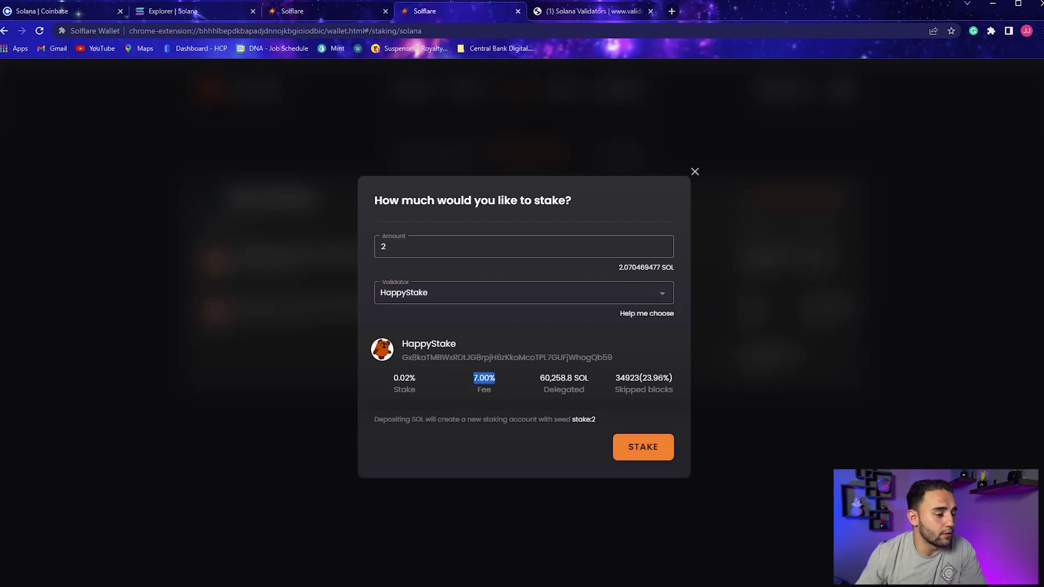
pyautogui.moveTo(616, 375); pyautogui.dragTo(683, 372)
pyautogui.click(676, 401)
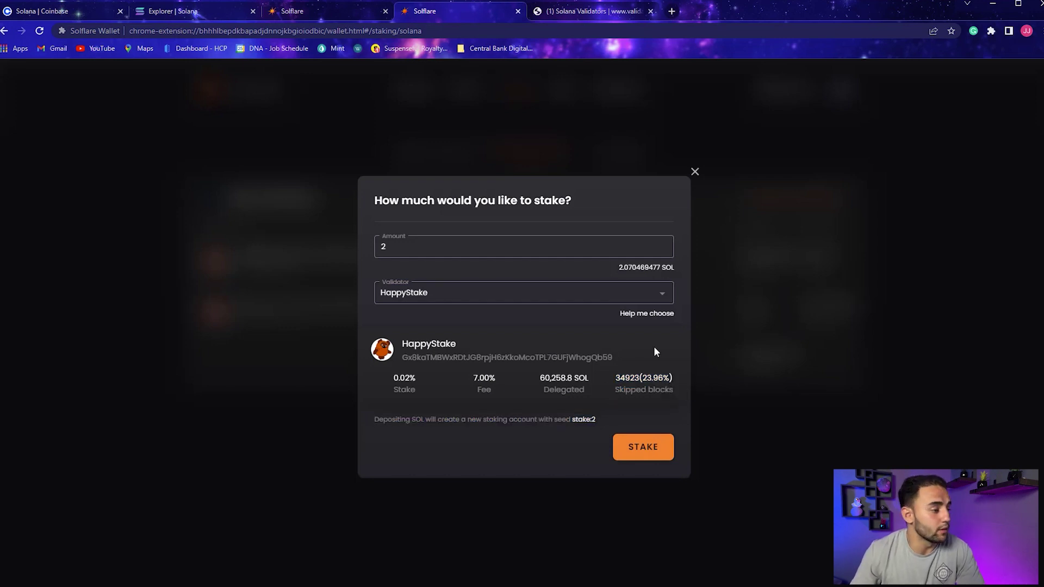
# Step: Confirm the 2 SOL HappyStake stake and reload to show the new account
pyautogui.click(645, 446)
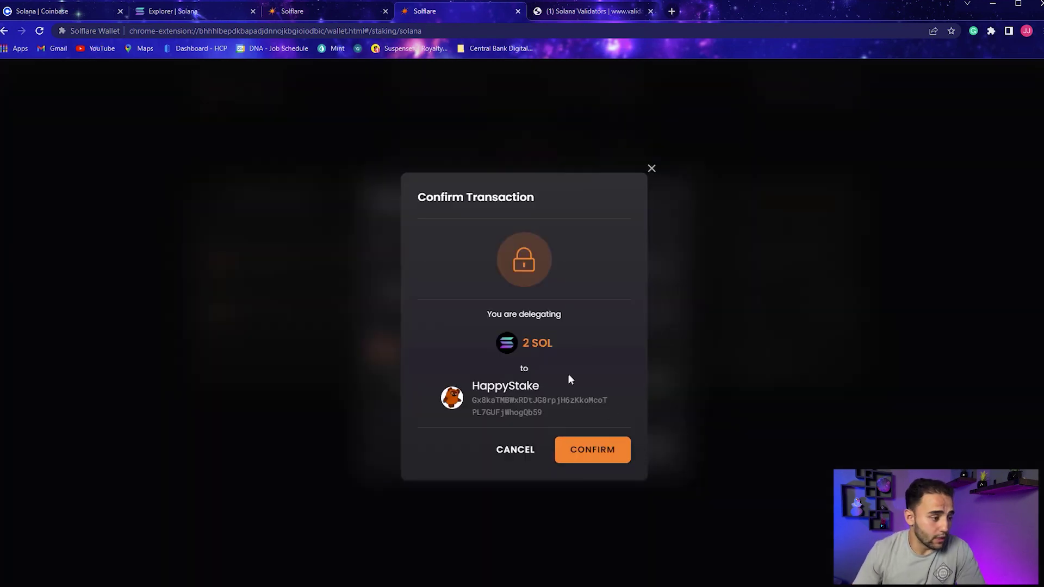
pyautogui.click(597, 457)
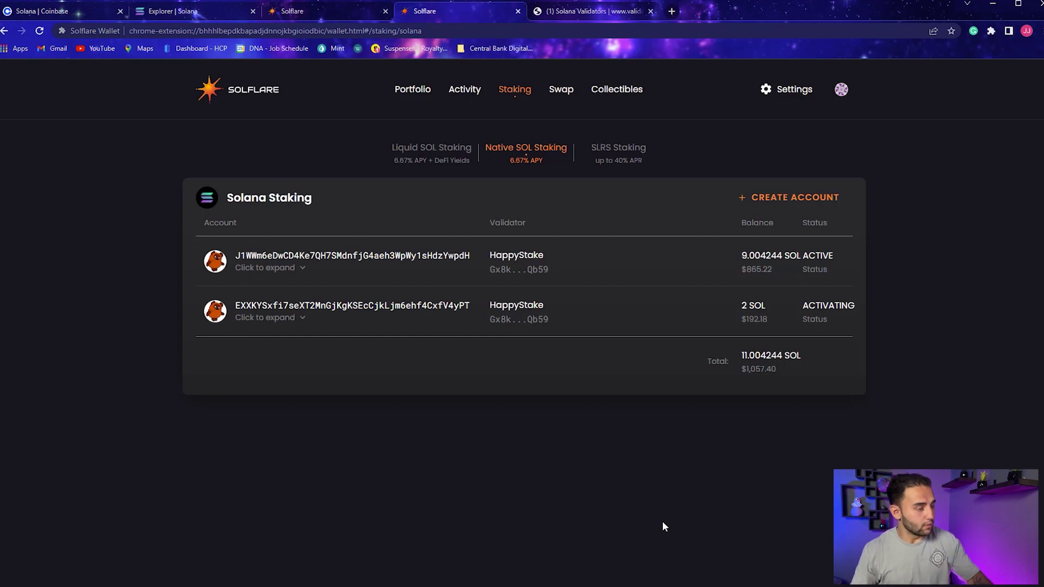
pyautogui.press('F5')
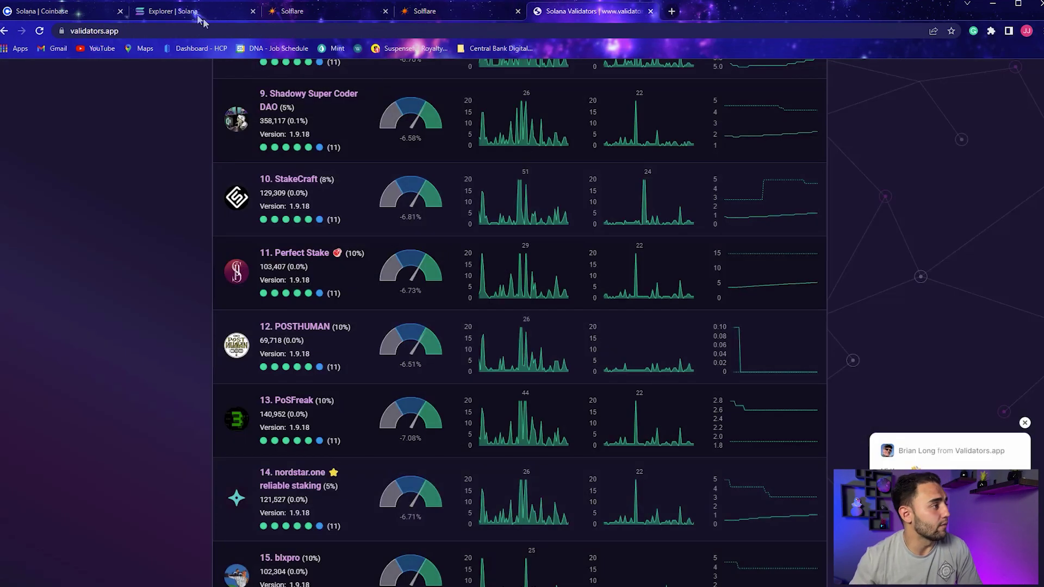
# Step: Check epoch 304's remaining time, about 2d 5h 4m, in Solana Explorer's cluster stats
pyautogui.click(197, 14)
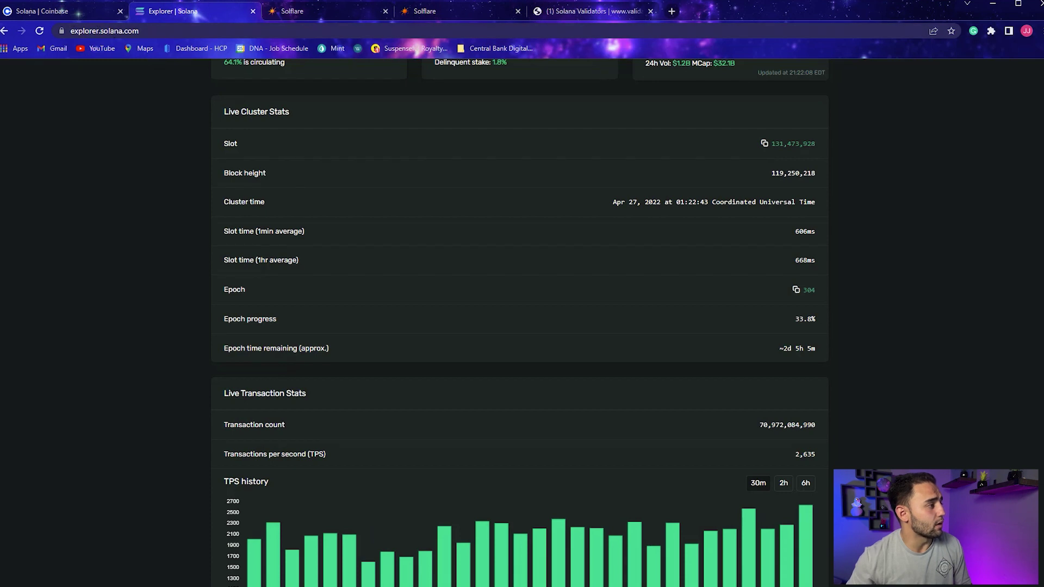
pyautogui.moveTo(223, 348); pyautogui.dragTo(434, 346)
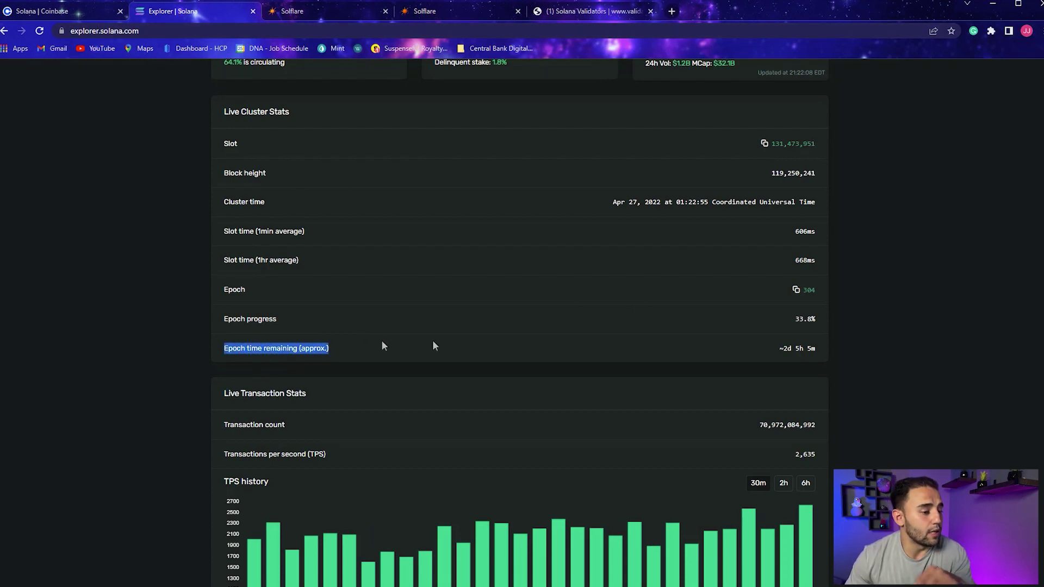
pyautogui.moveTo(772, 349); pyautogui.dragTo(827, 350)
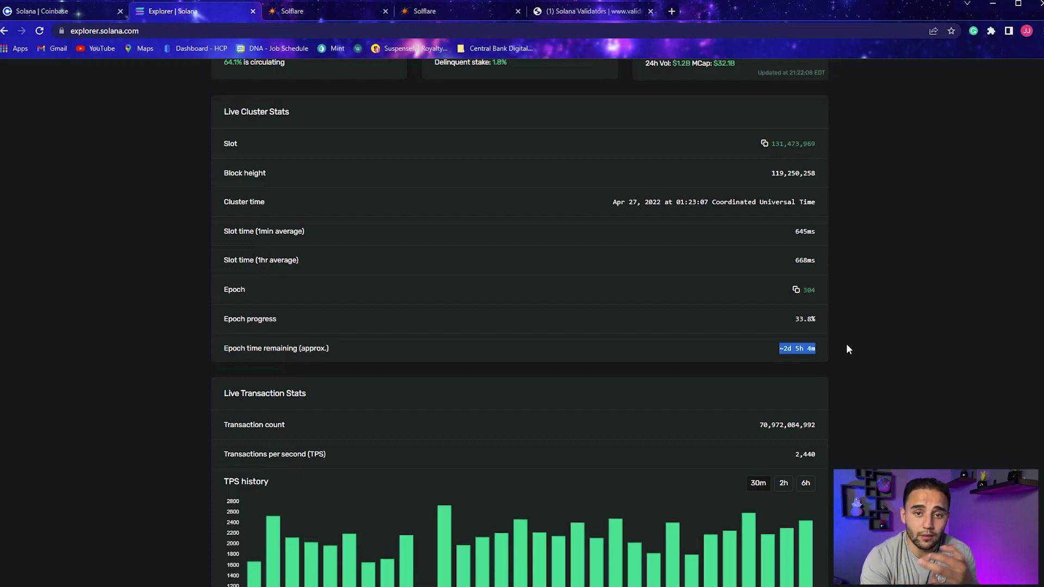
pyautogui.click(751, 349)
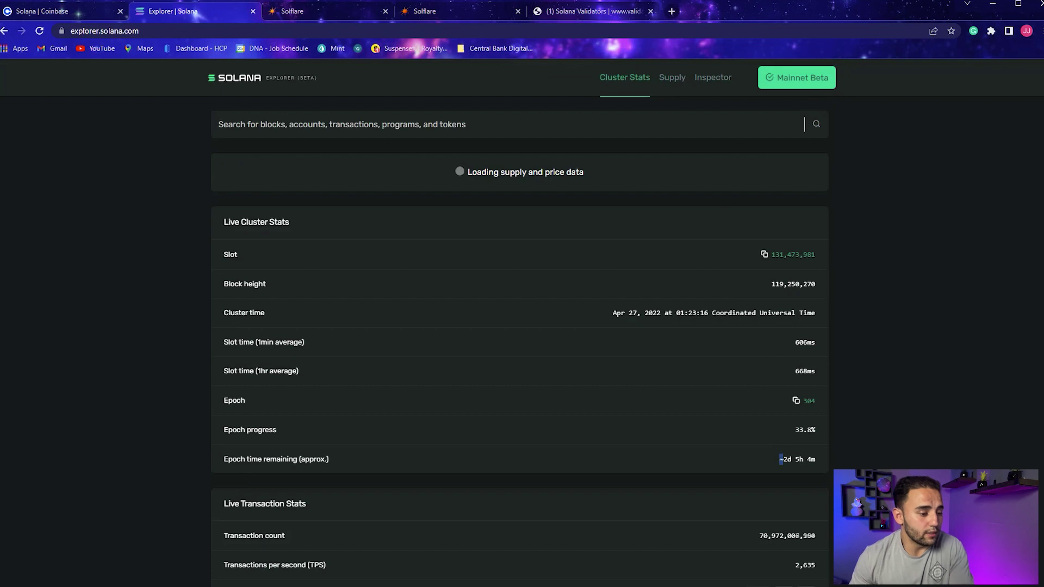
pyautogui.tripleClick(797, 458)
pyautogui.click(833, 458)
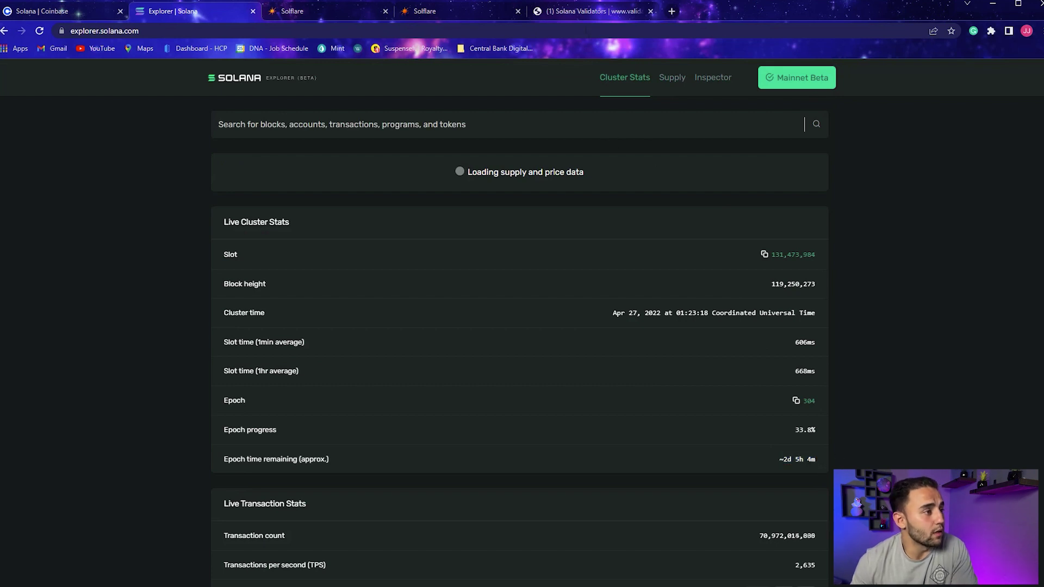